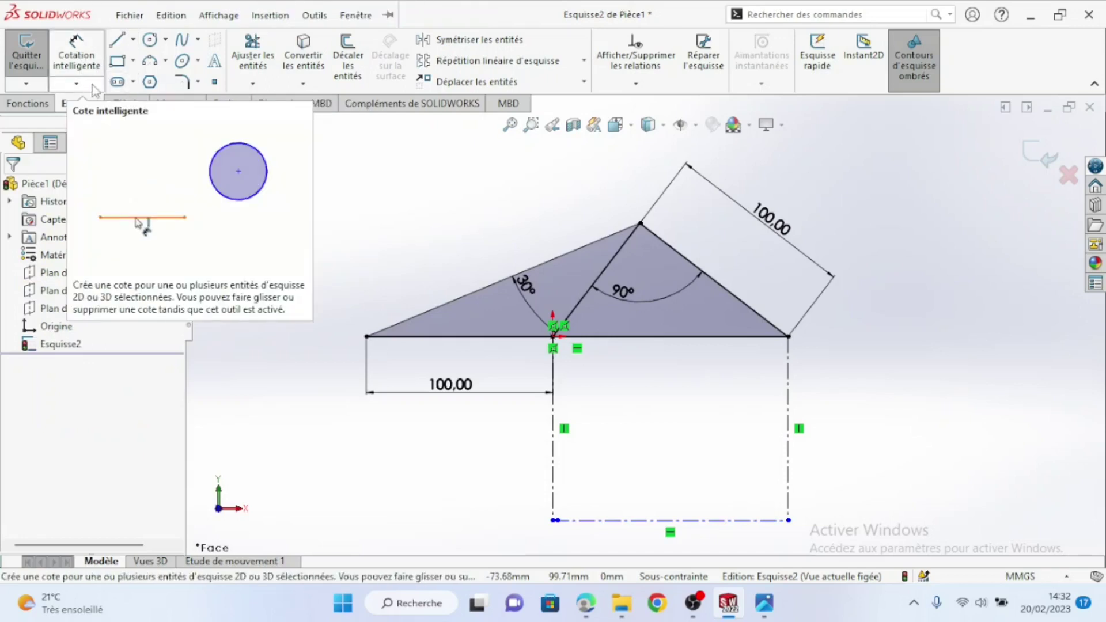
Measure the bottom construction line Ligne9 and read its length, 125.99 mm
click(228, 103)
click(155, 52)
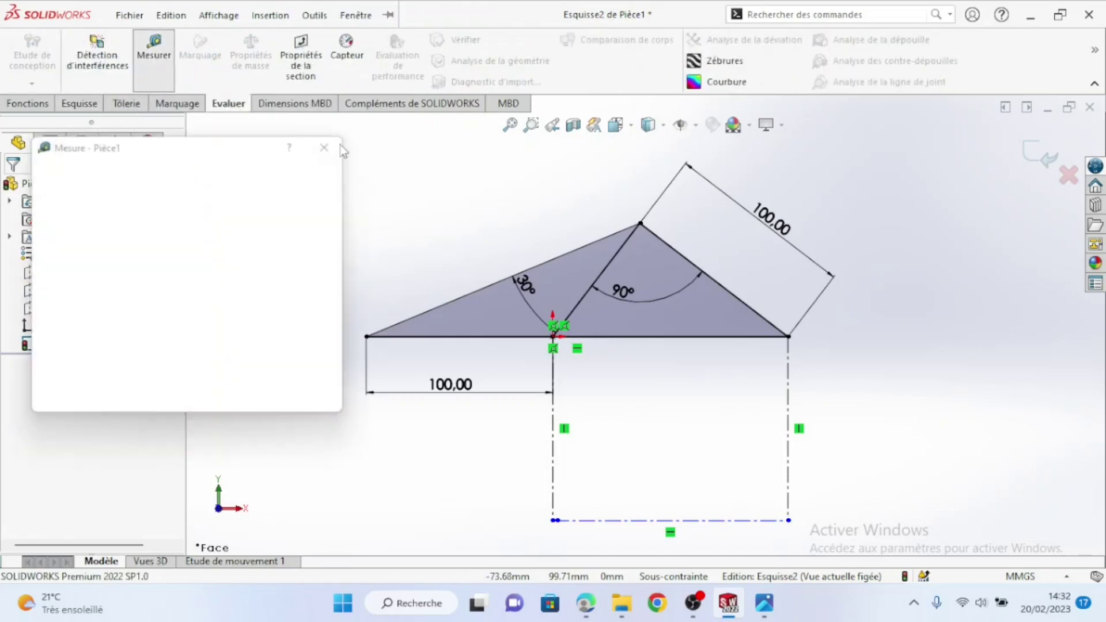
click(650, 522)
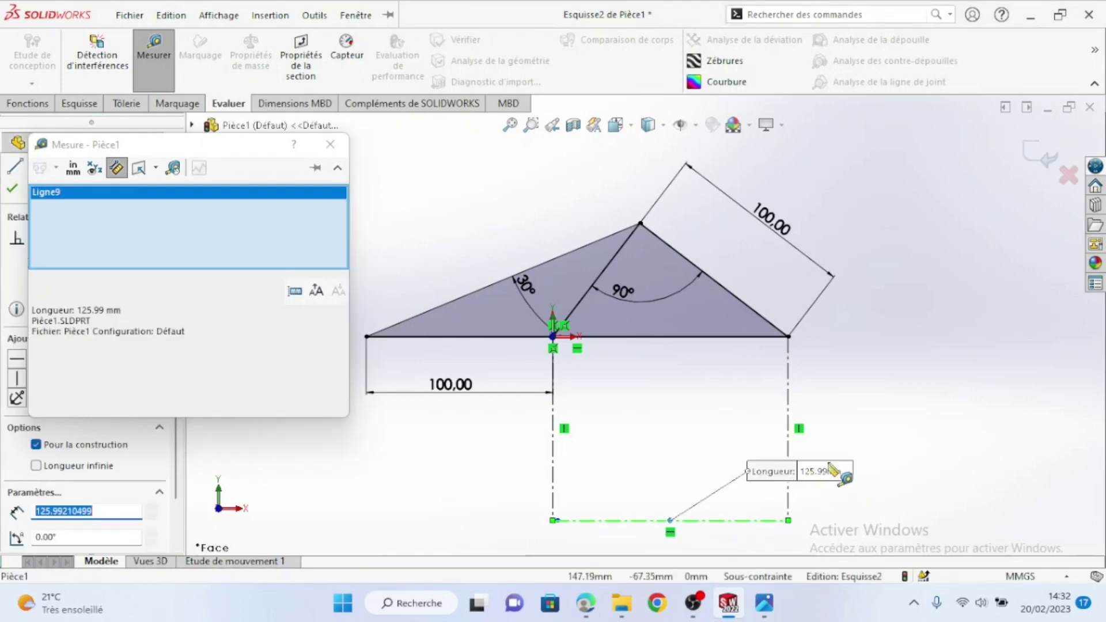
click(766, 604)
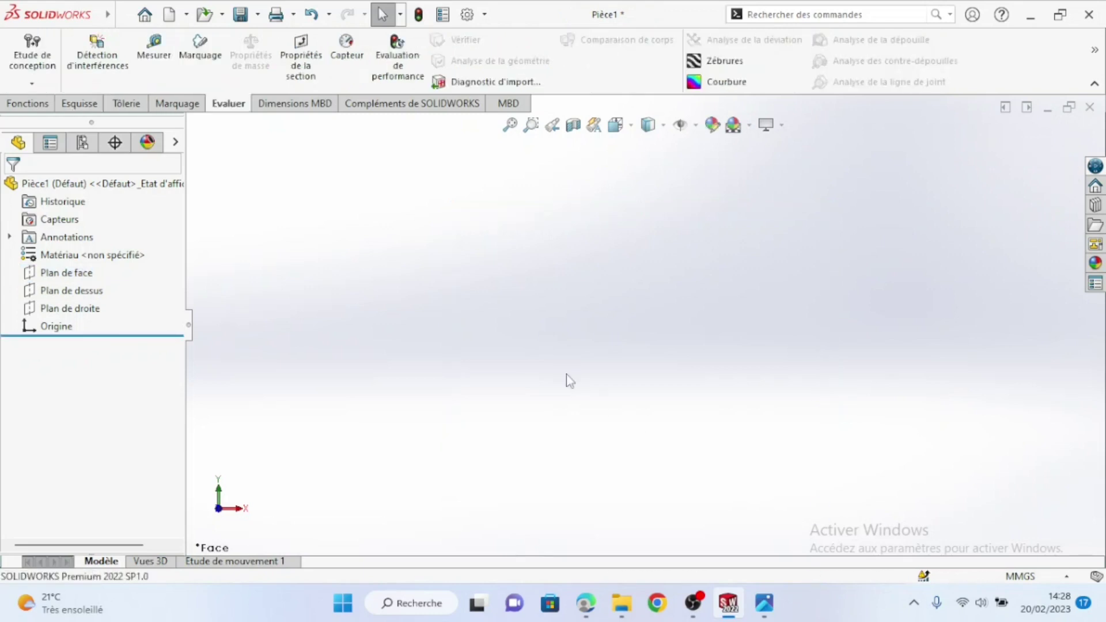
click(761, 611)
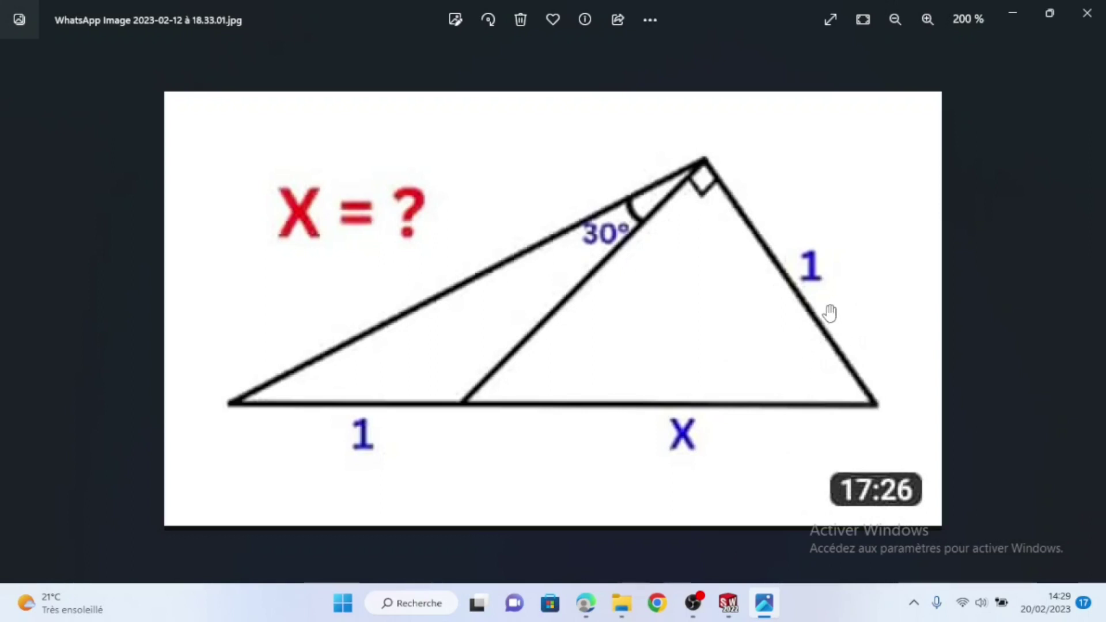
click(729, 606)
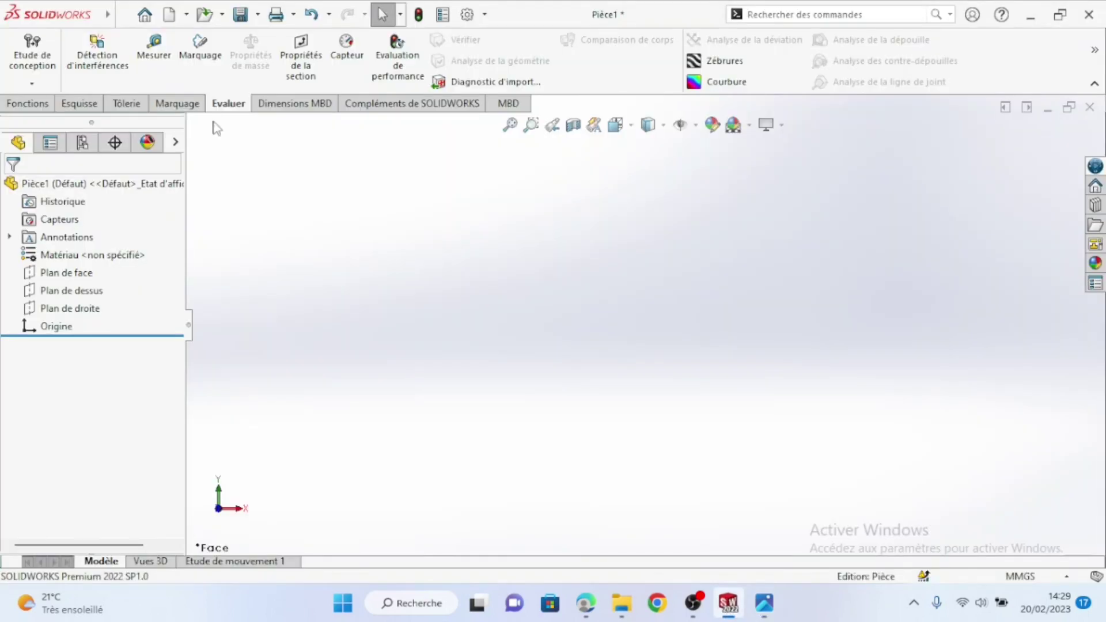
Start Esquisse2 on the front plane and draw one horizontal base line through the origin
right_click(64, 273)
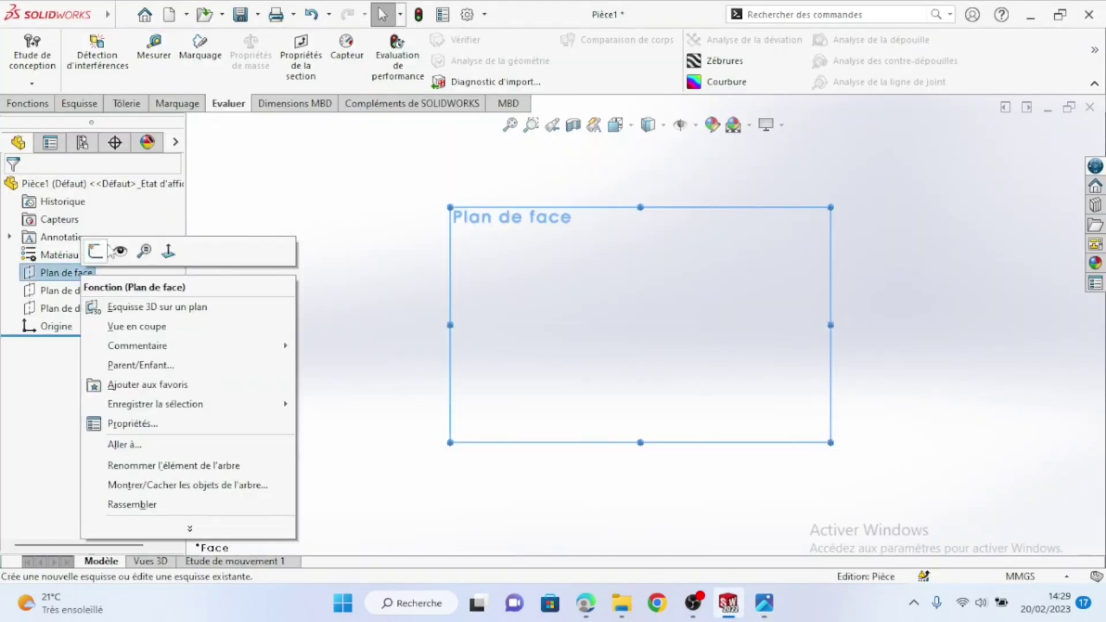
click(92, 248)
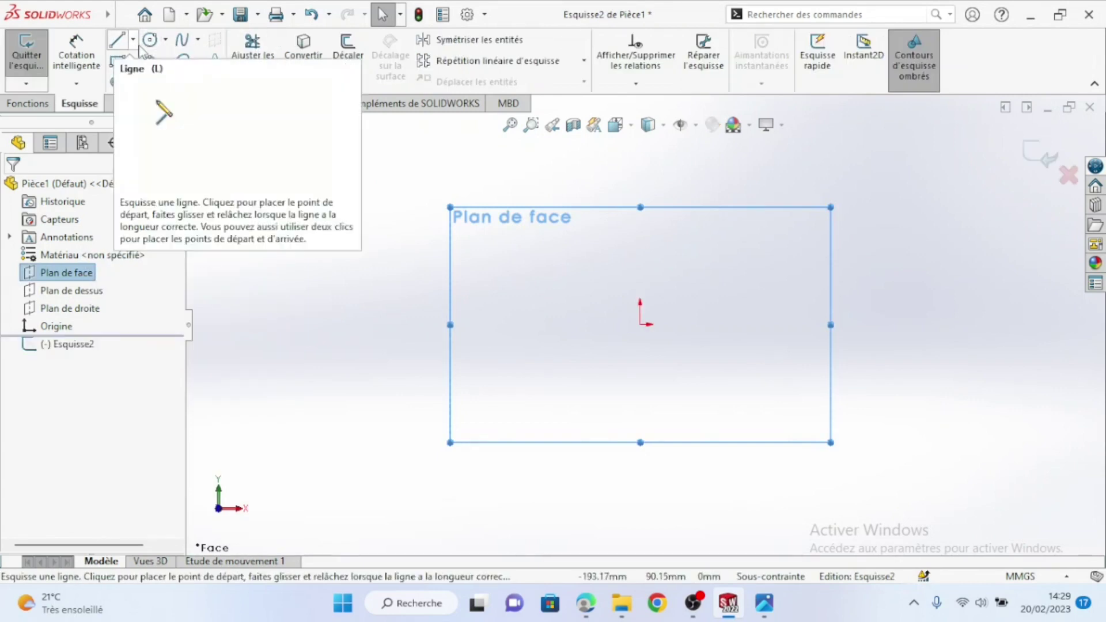
click(132, 39)
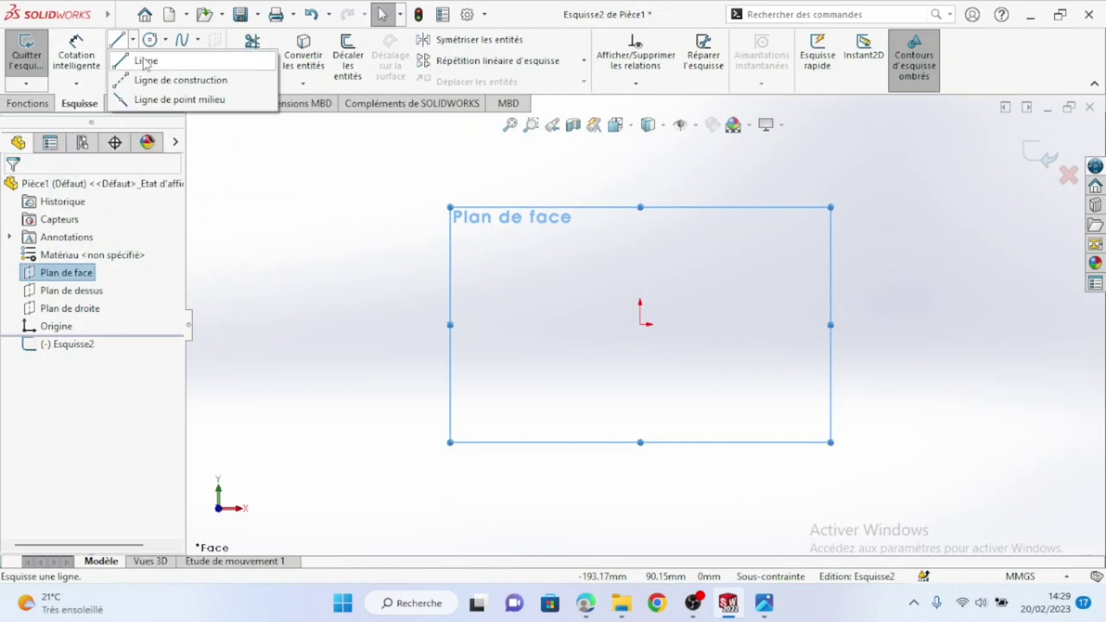
key(l)
click(491, 326)
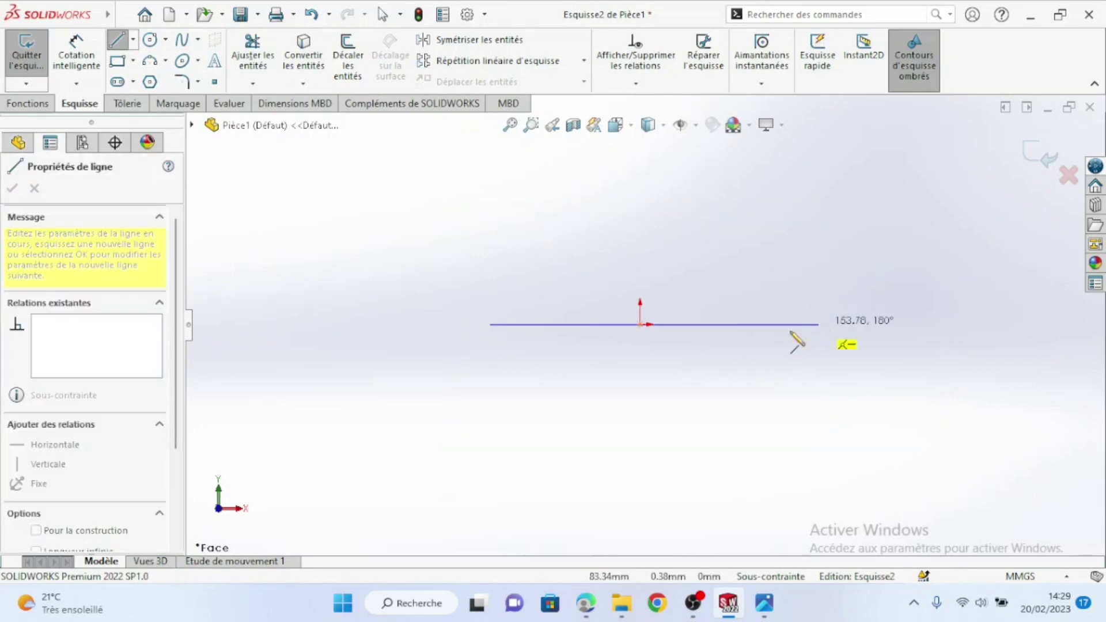
click(819, 325)
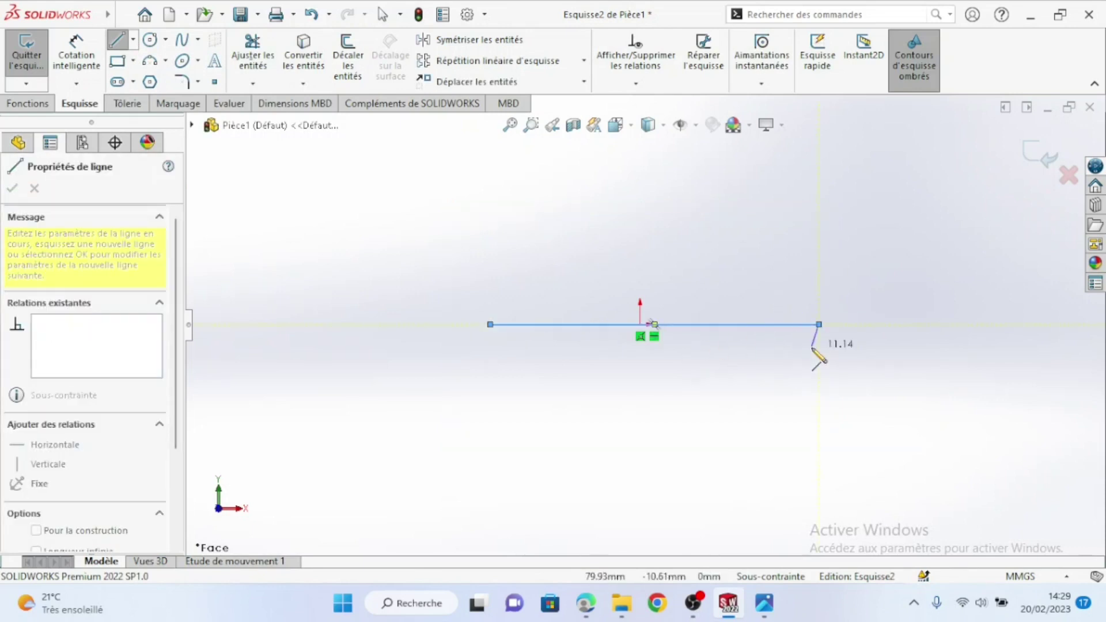
key(a)
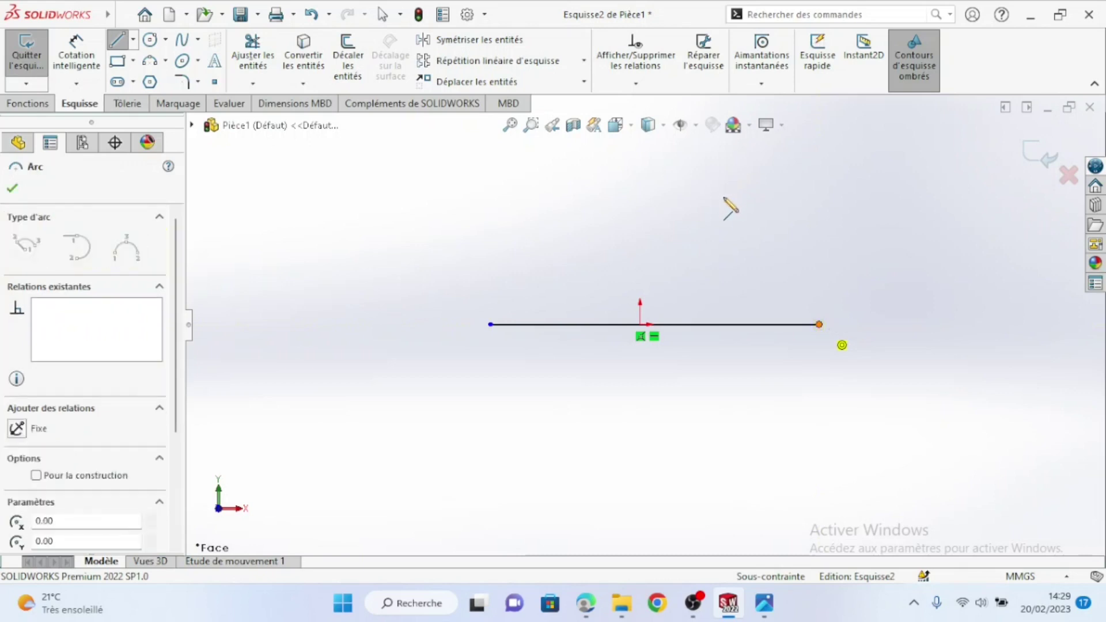
right_click(744, 219)
click(771, 227)
key(Escape)
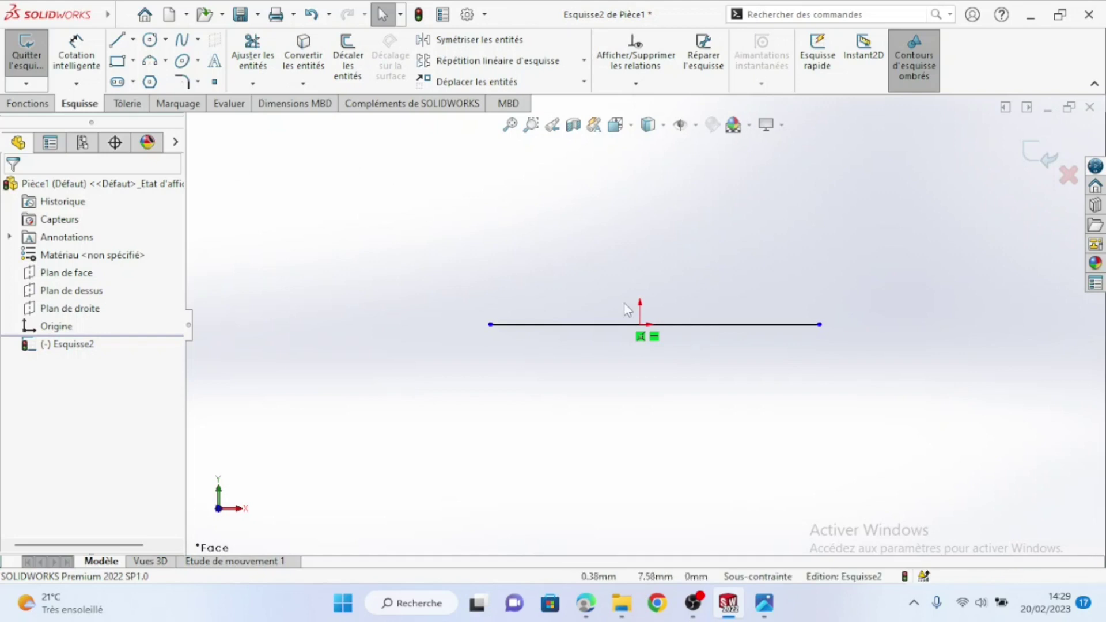
scroll(625, 303, down, 2)
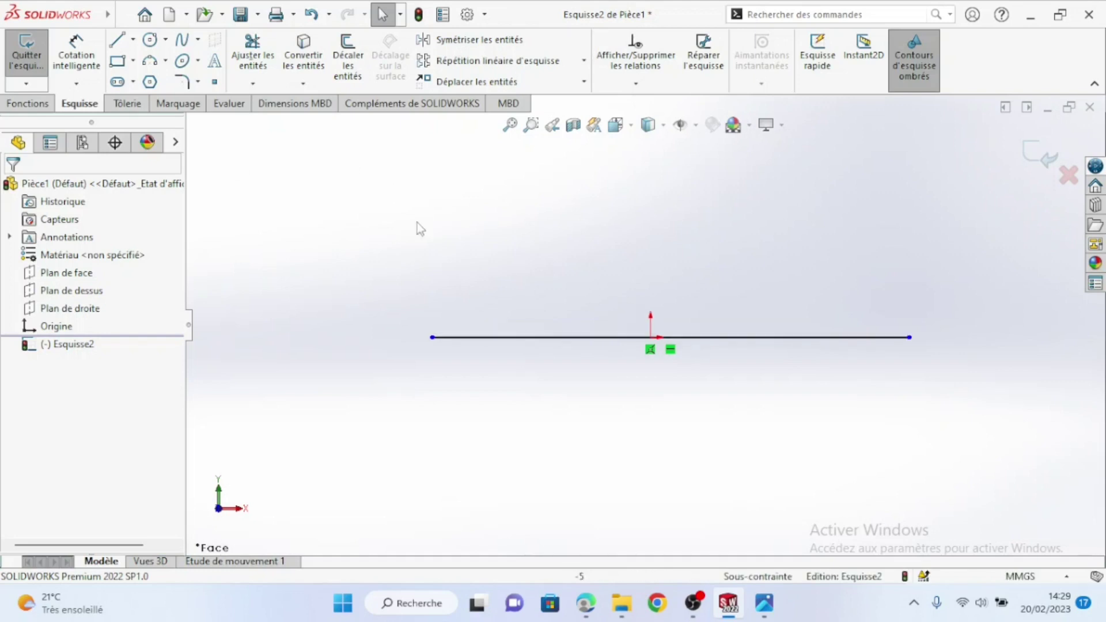
Place a sketch point at the origin on the base line
click(215, 82)
scroll(687, 388, down, 2)
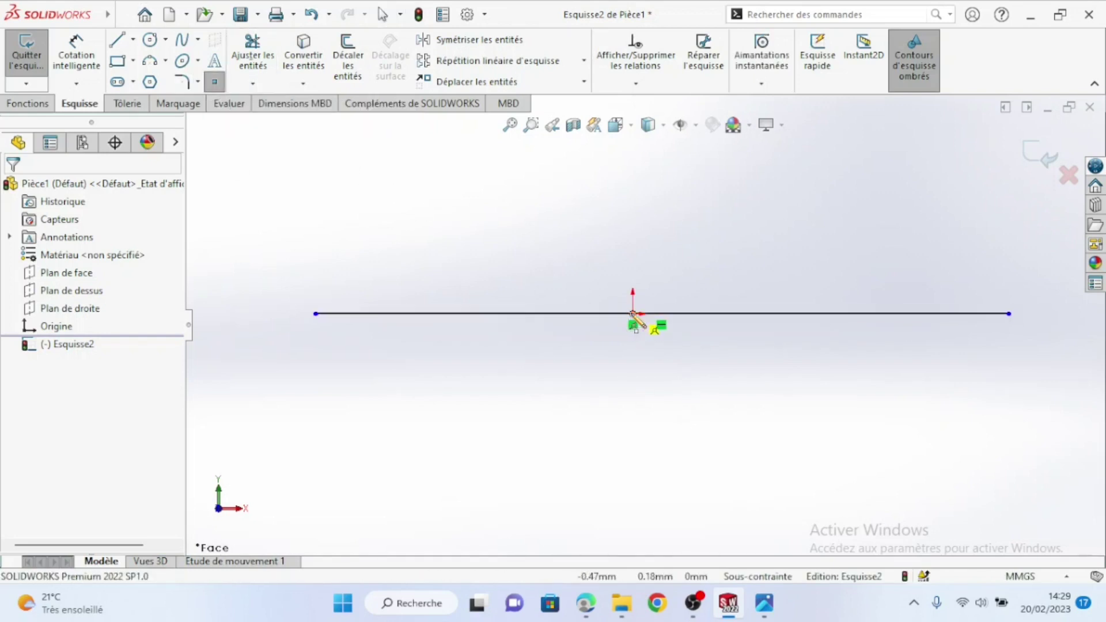
click(632, 314)
right_click(507, 411)
click(528, 423)
Dimension the distance from the base line's left end to the origin point as 100 mm
click(83, 49)
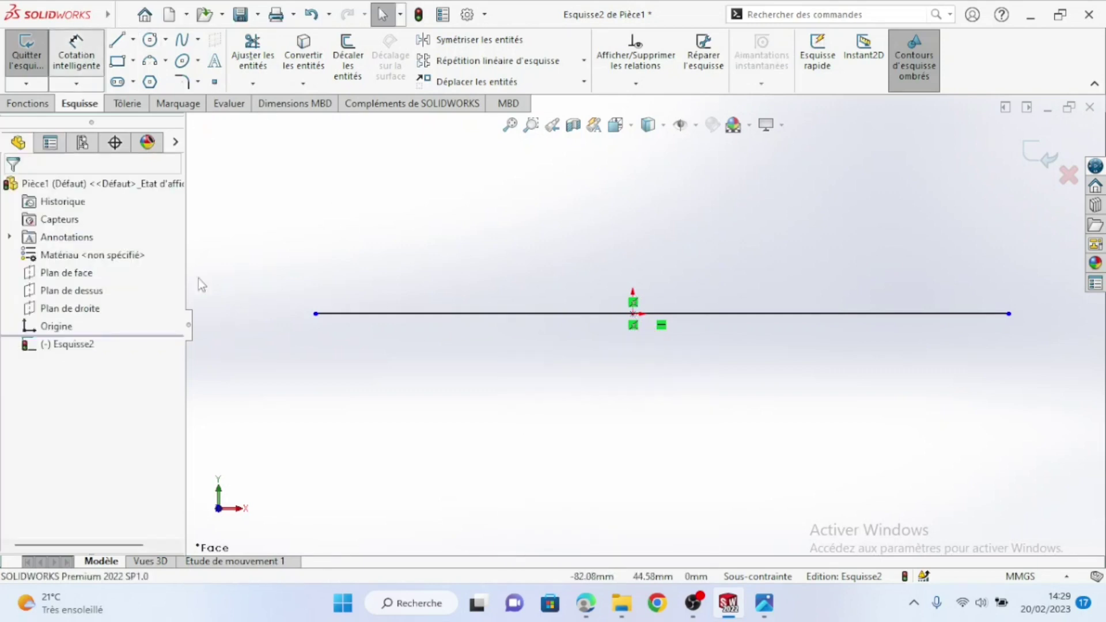
click(315, 314)
click(633, 314)
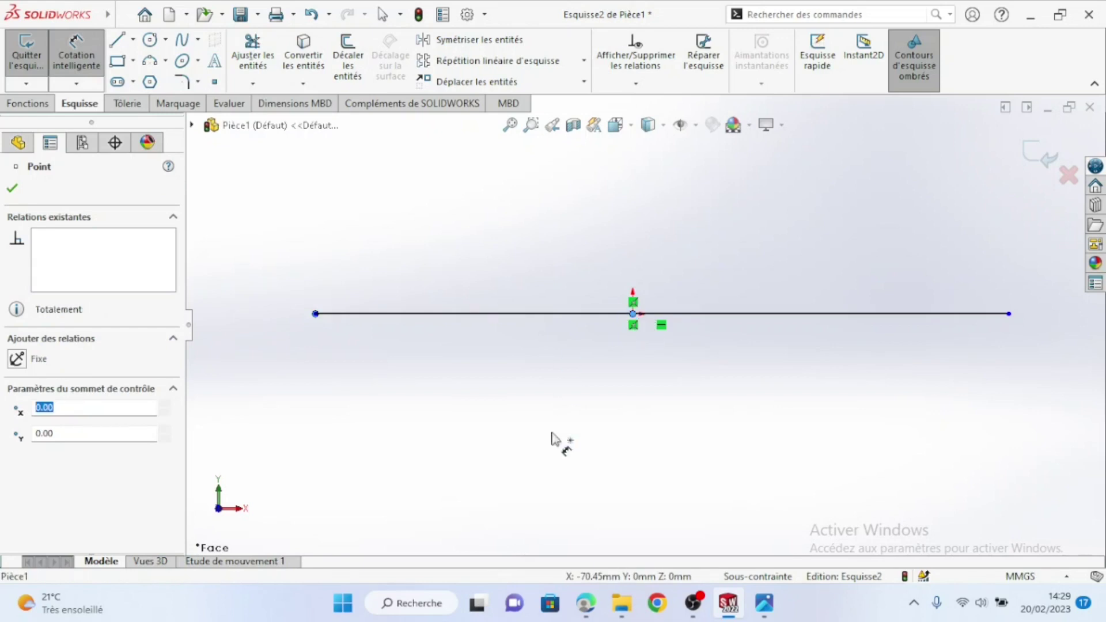
click(460, 414)
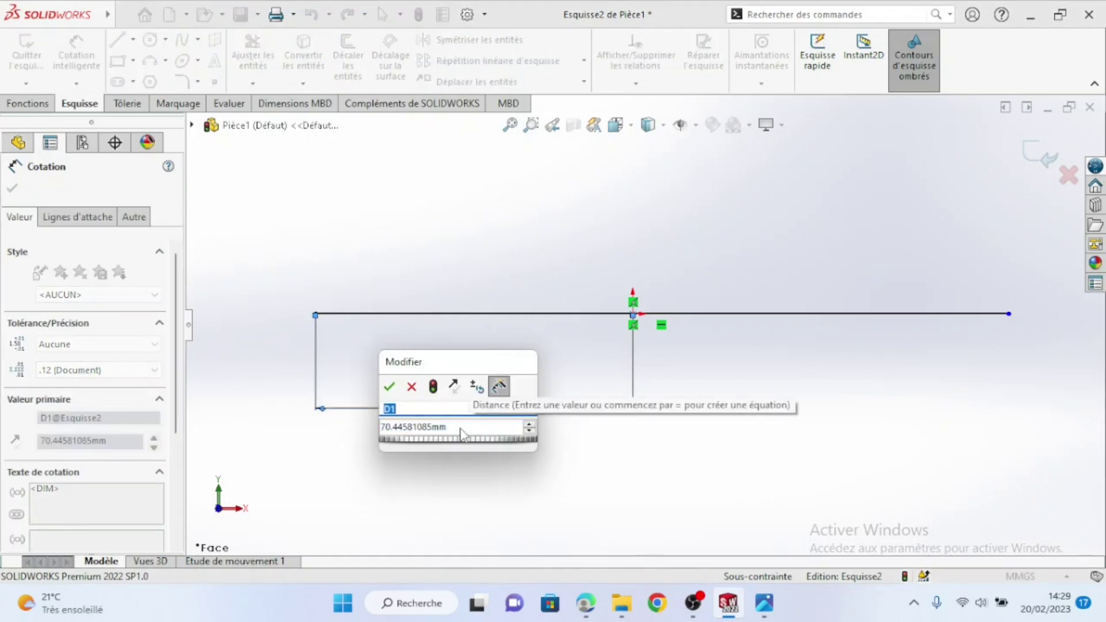
key(BackSpace)
text(100)
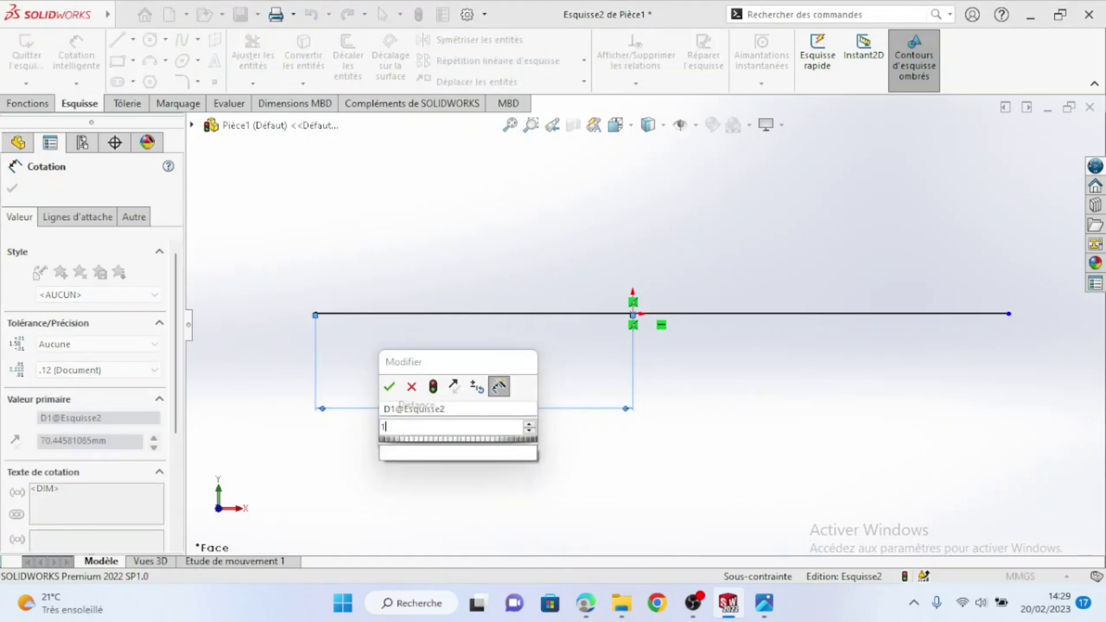
click(389, 386)
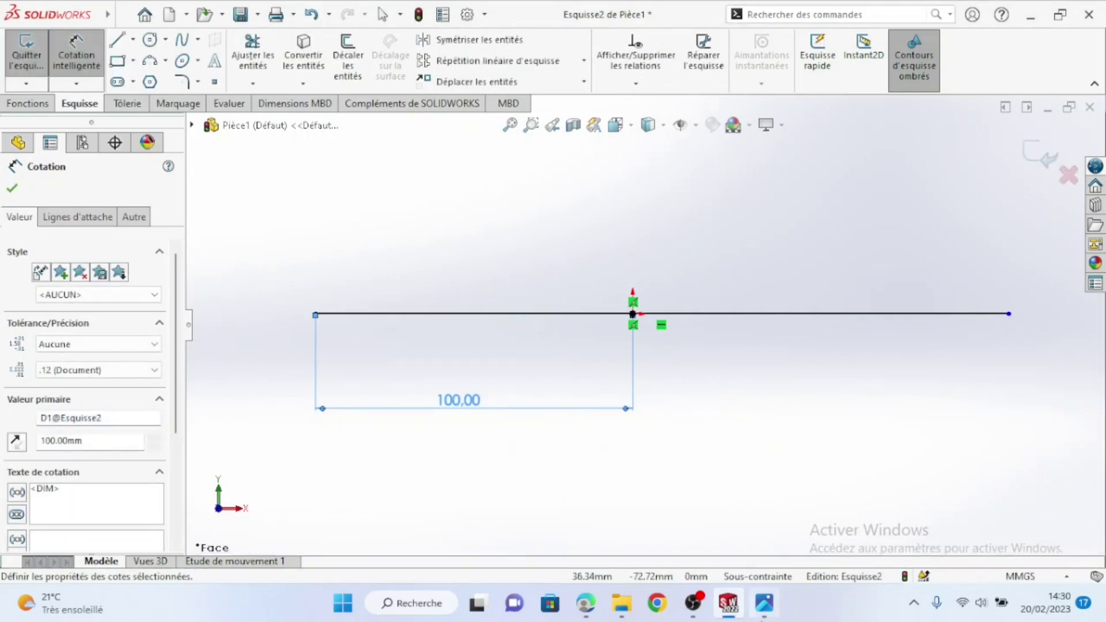
click(767, 617)
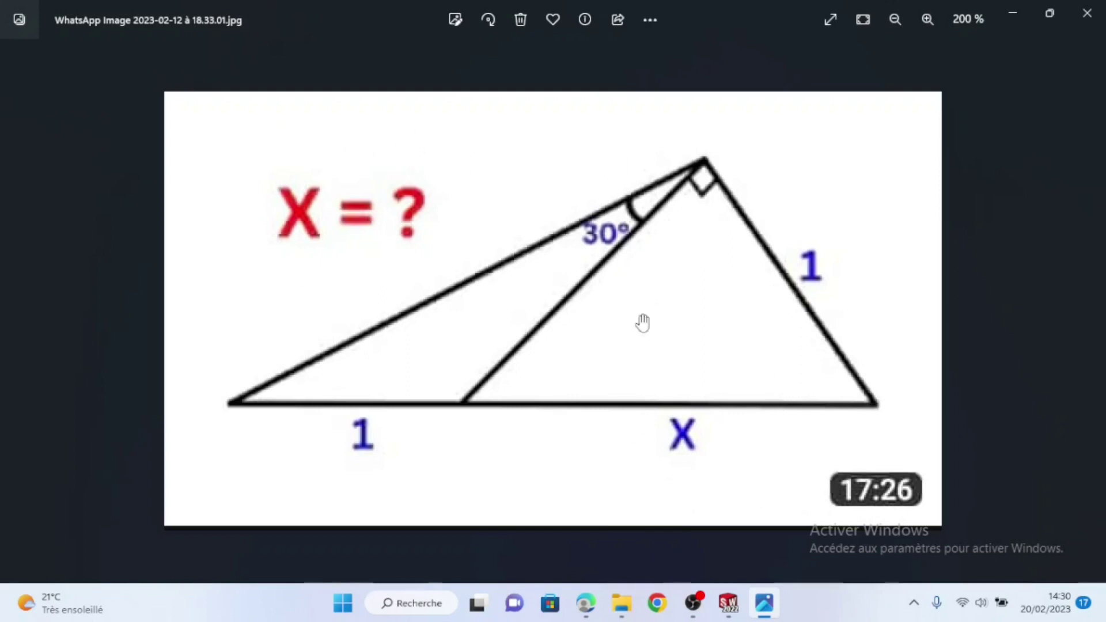
click(729, 603)
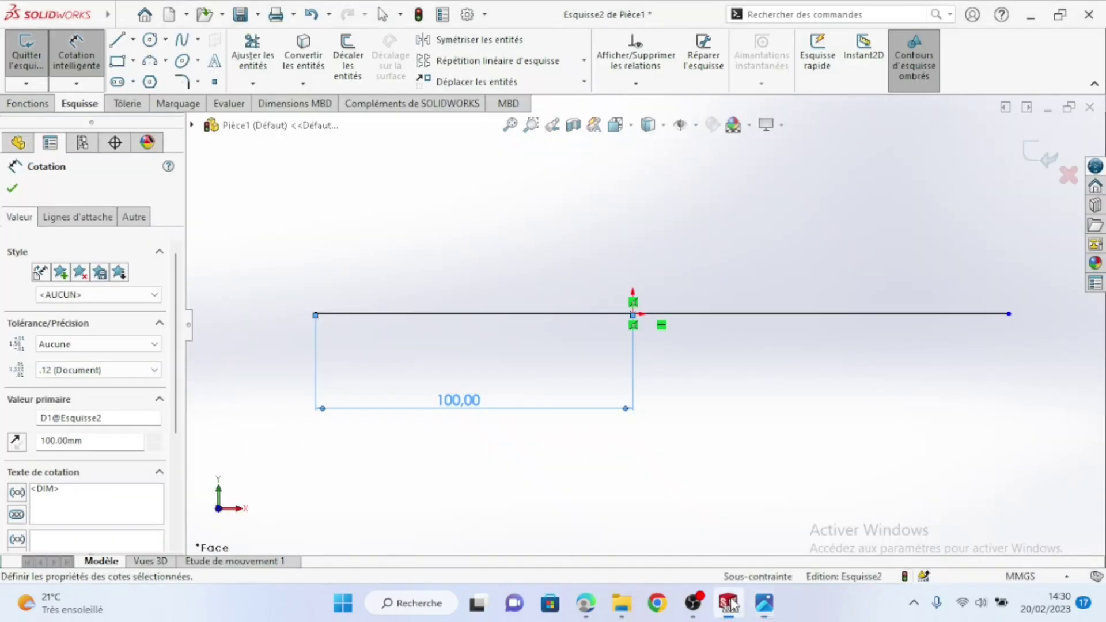
Draw the right side from the base's right end up to the apex, then down to the origin
click(117, 39)
scroll(663, 263, up, 3)
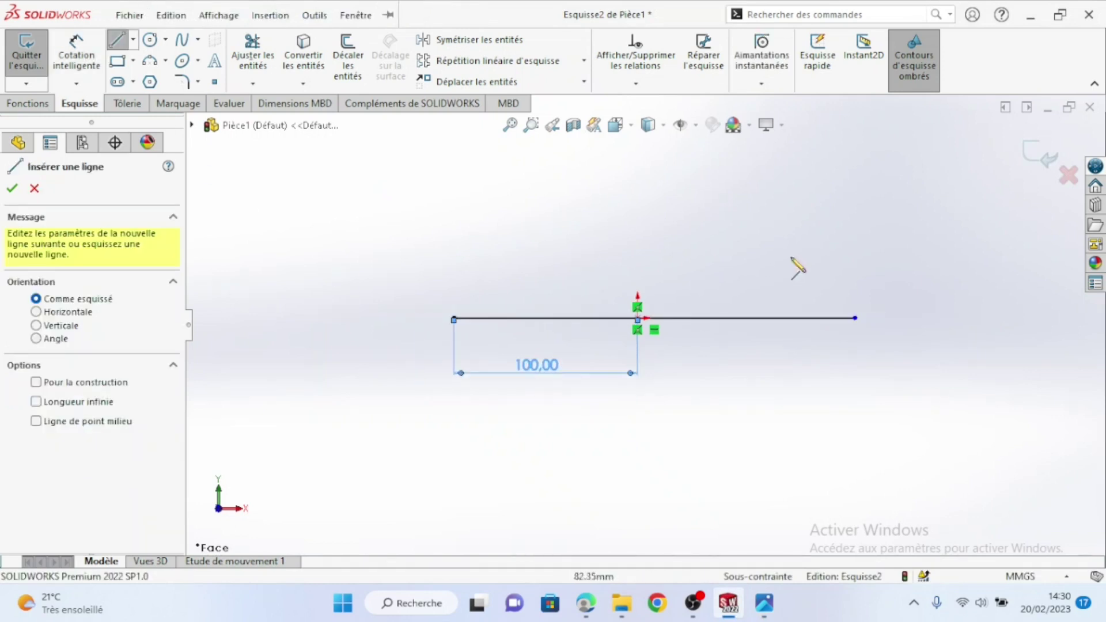
click(855, 317)
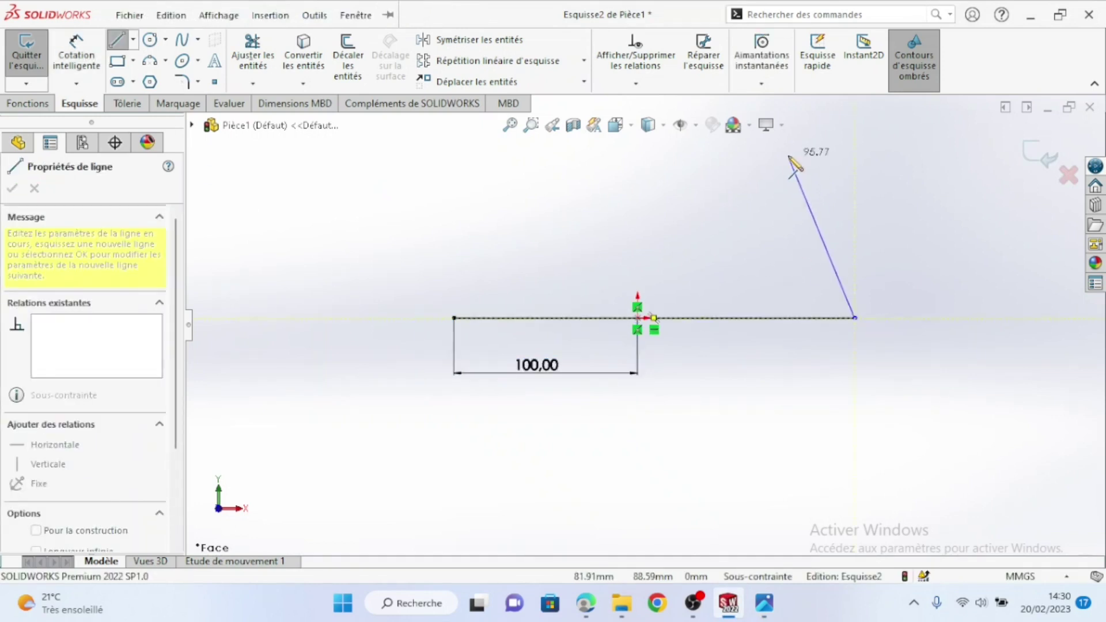
click(787, 148)
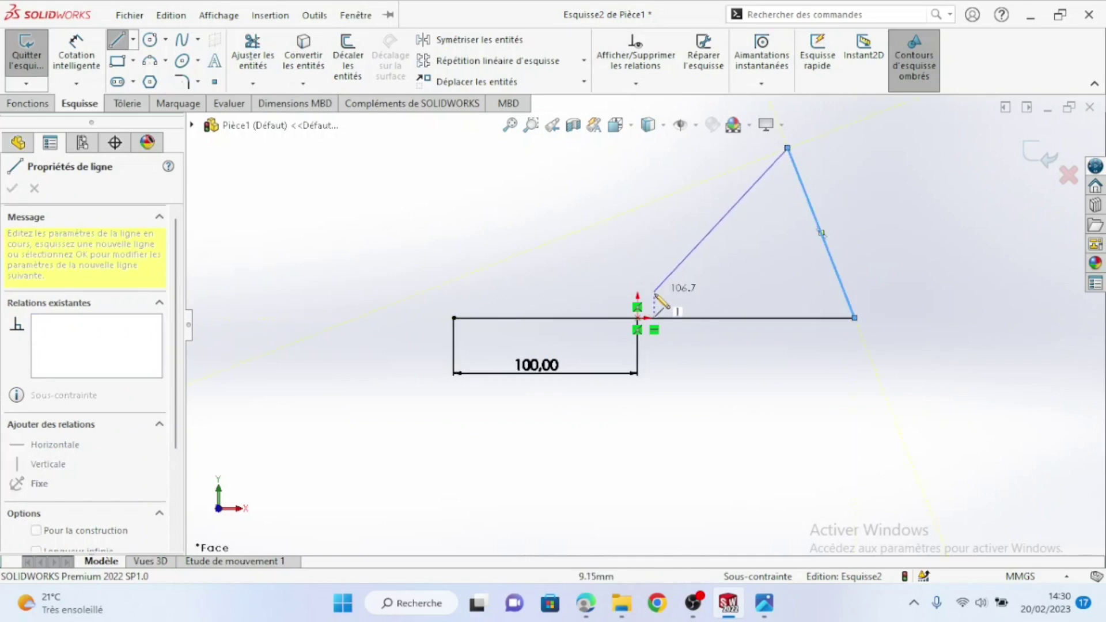
click(638, 318)
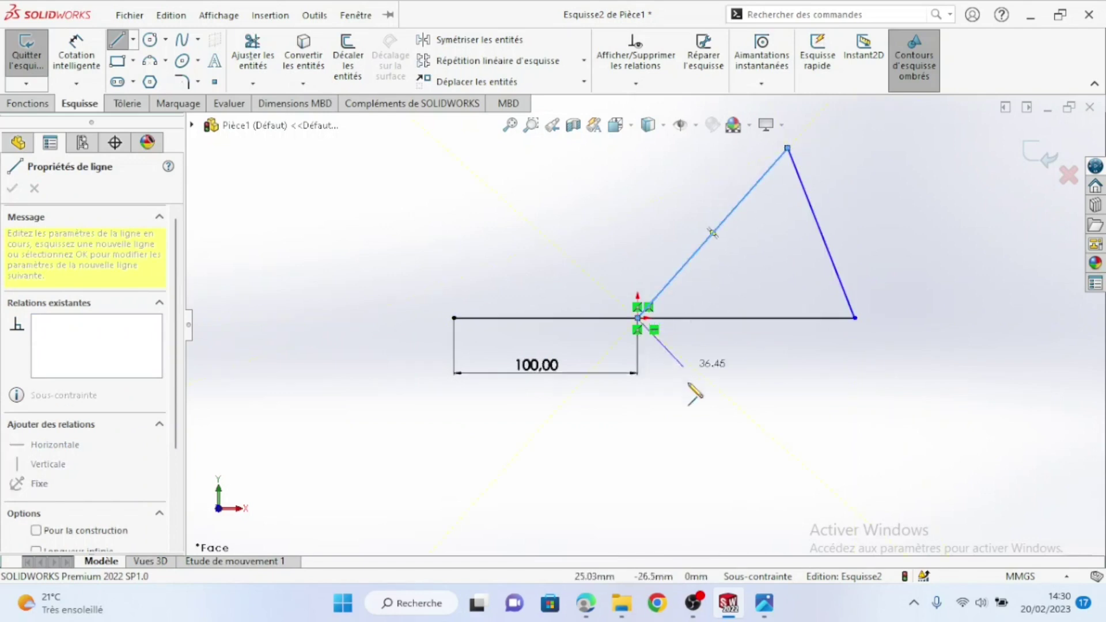
right_click(700, 392)
click(718, 397)
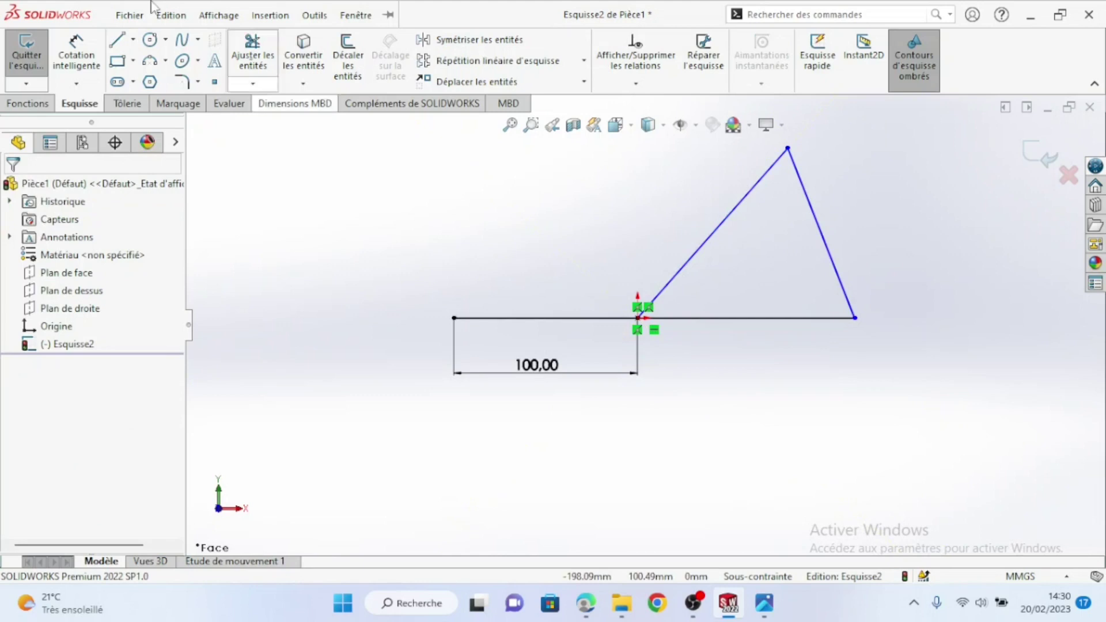
Close the triangle with a line from the base's left end to the apex
click(117, 39)
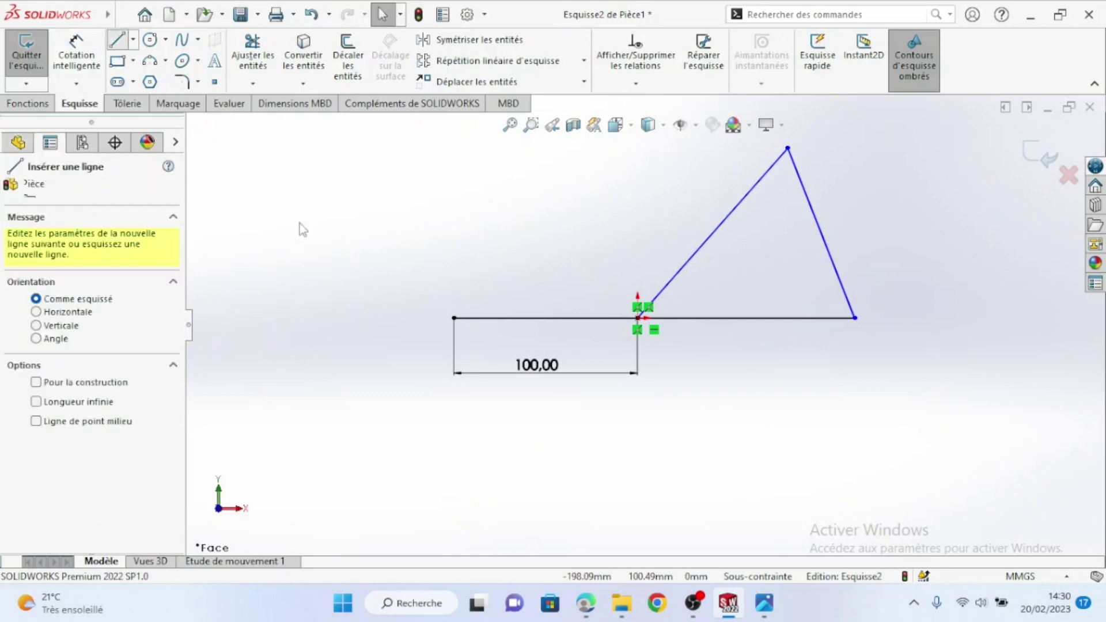
click(454, 318)
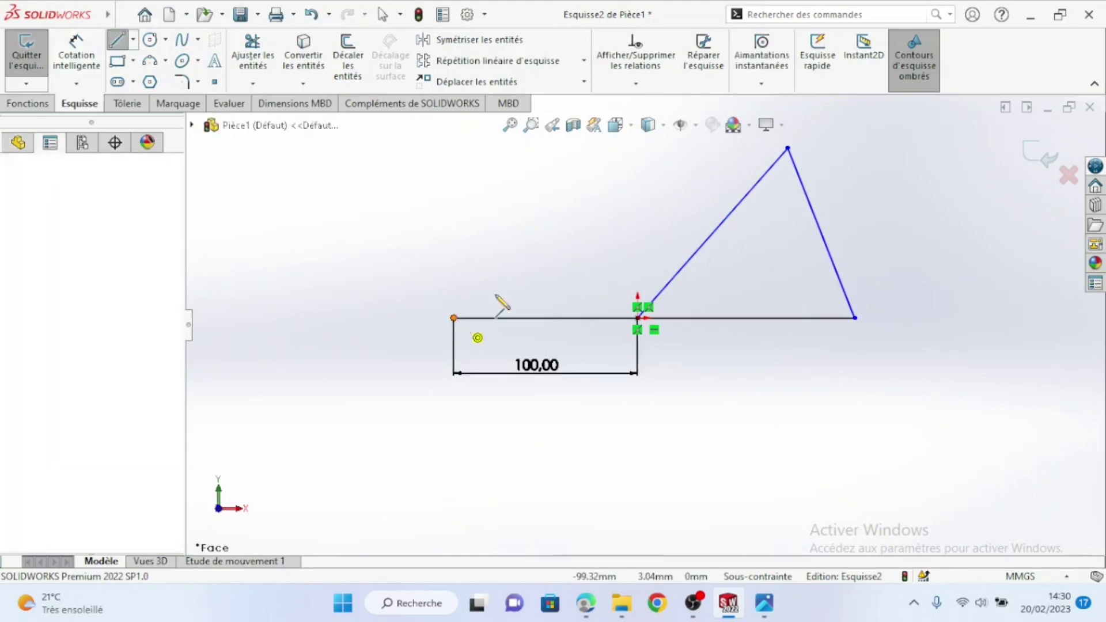
click(789, 148)
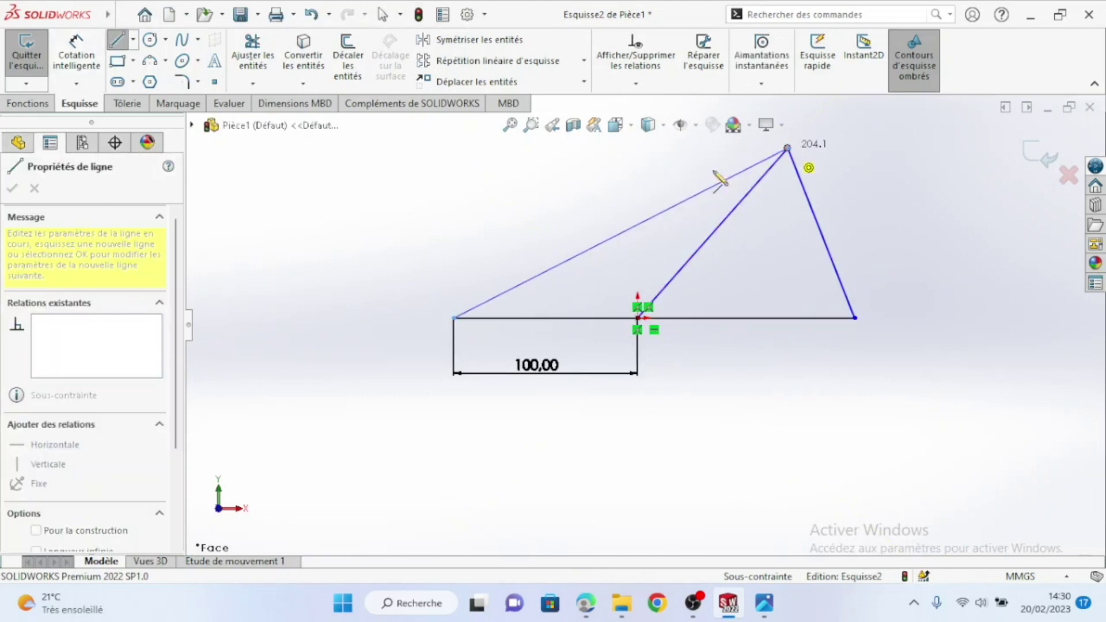
right_click(376, 282)
click(392, 279)
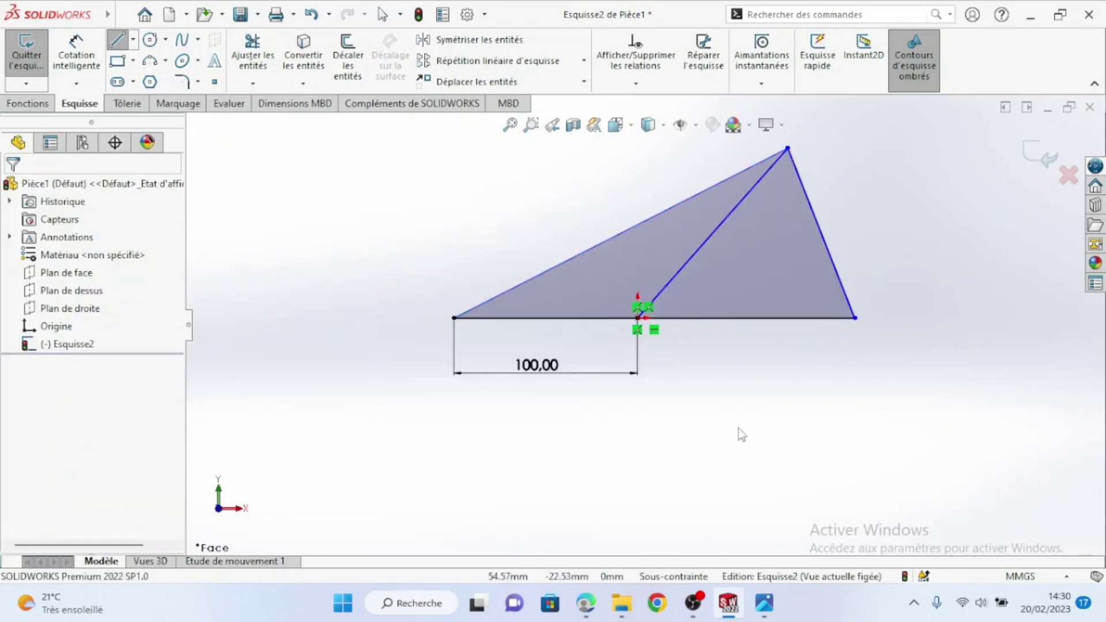
click(765, 603)
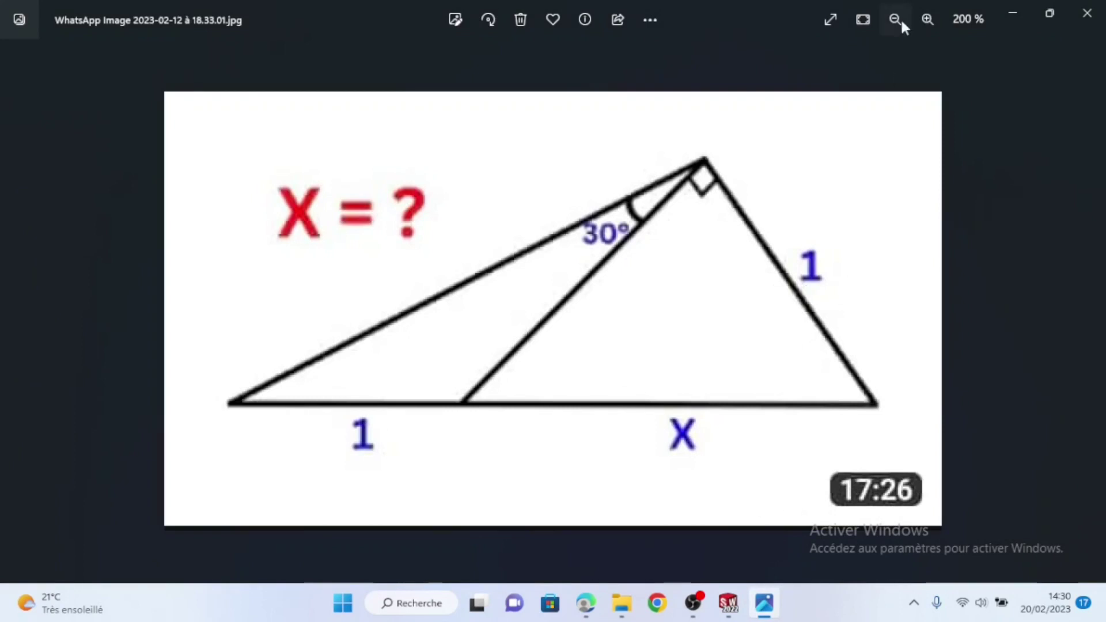
Bring the SOLIDWORKS sketch back in front of the puzzle photo
click(728, 602)
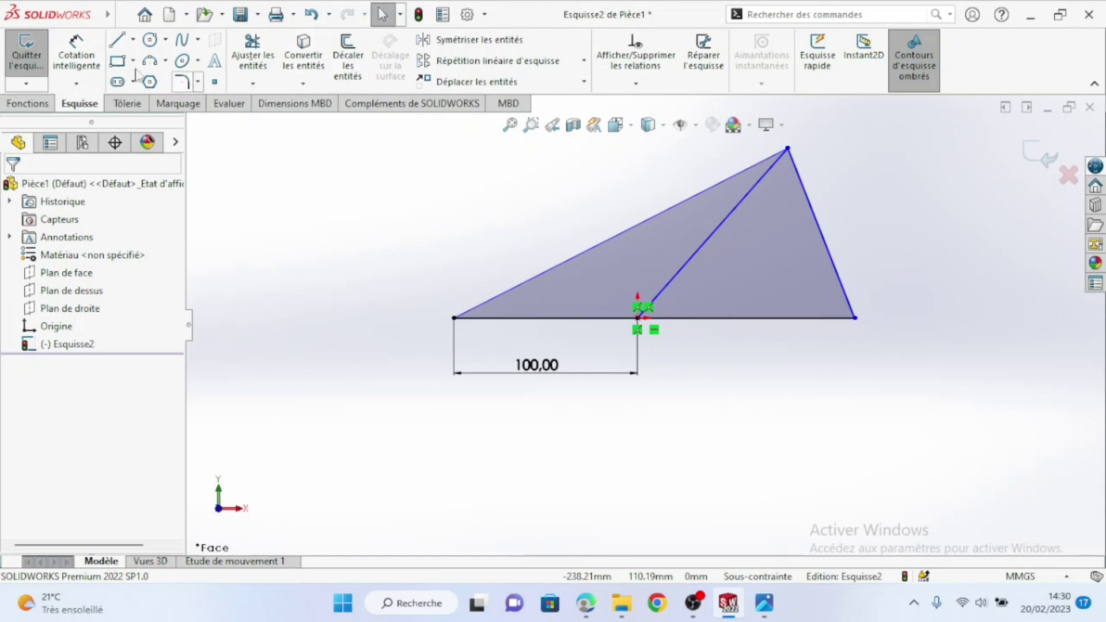
click(76, 55)
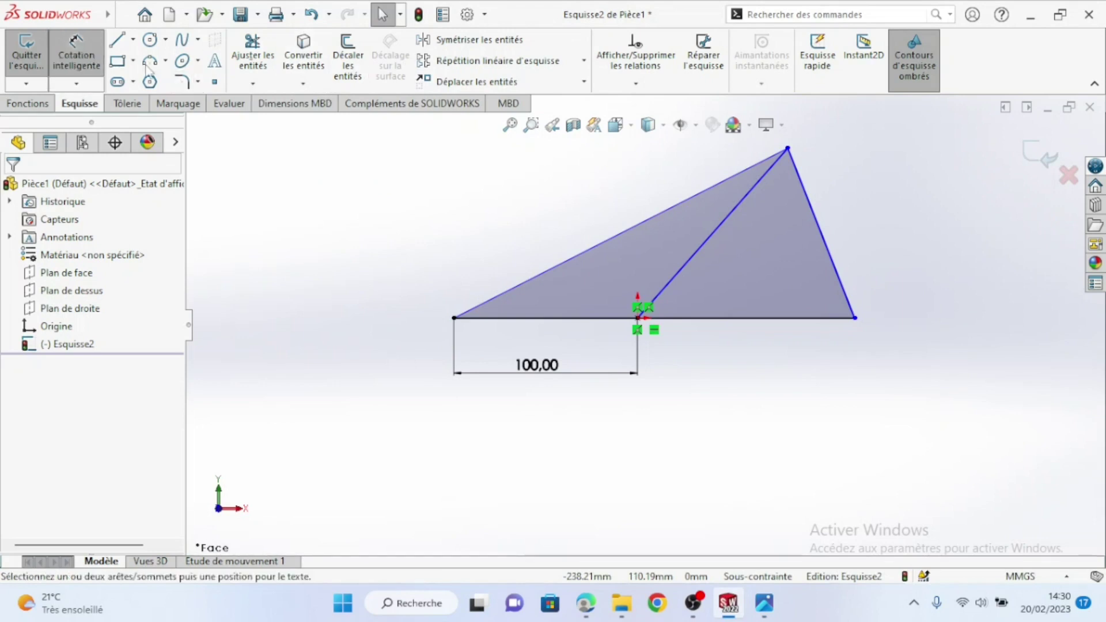
Set the angle between the inner line and the right edge to 90°
click(751, 196)
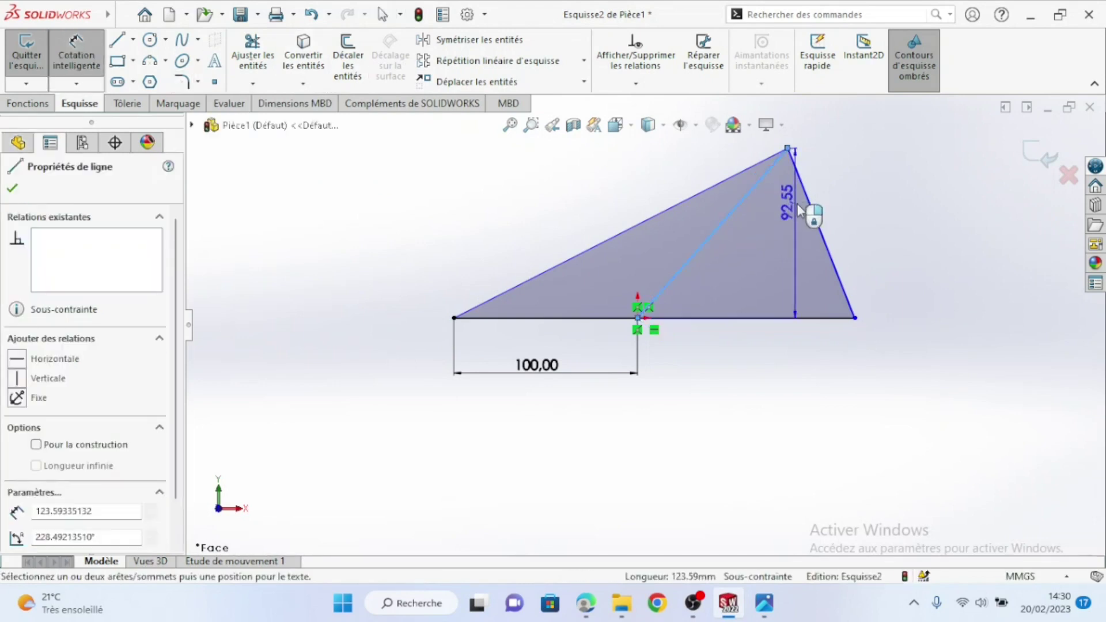
click(815, 218)
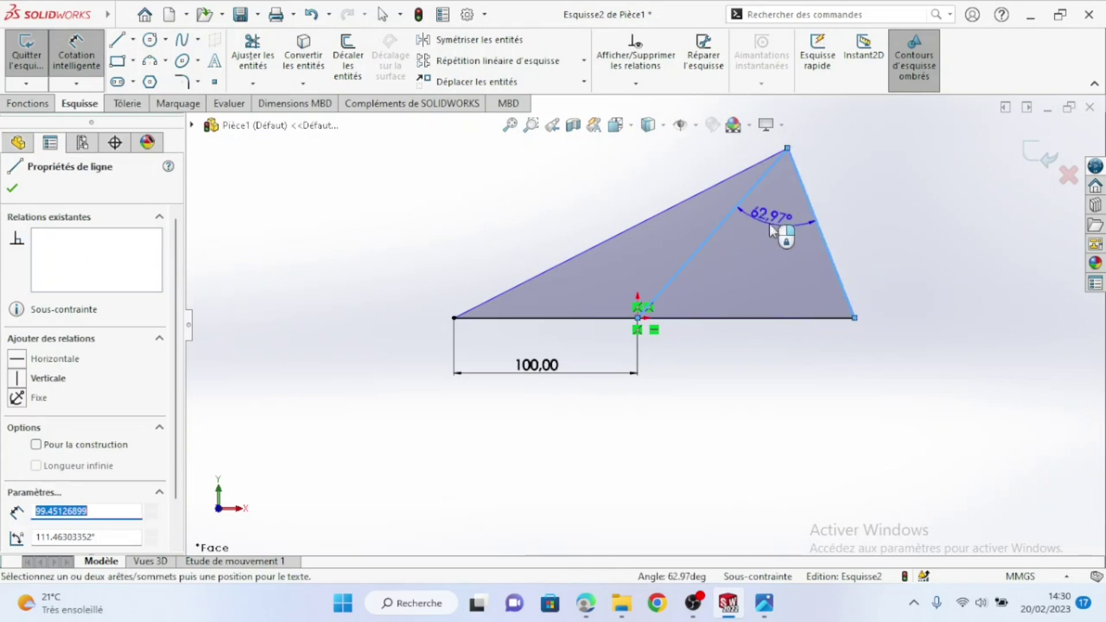
click(772, 230)
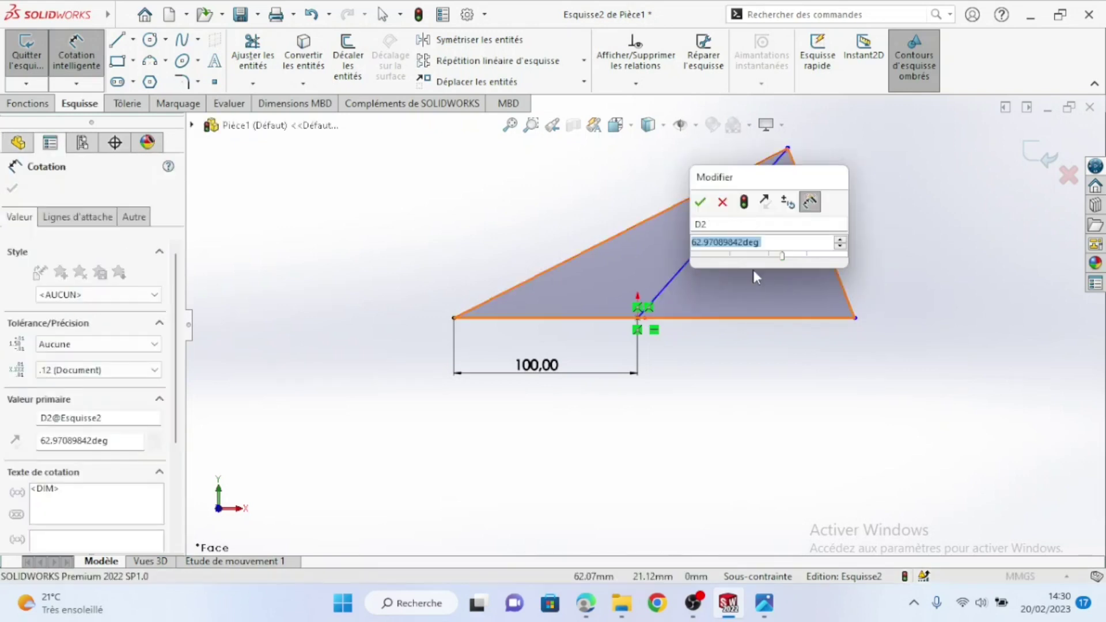
click(769, 247)
text(90)
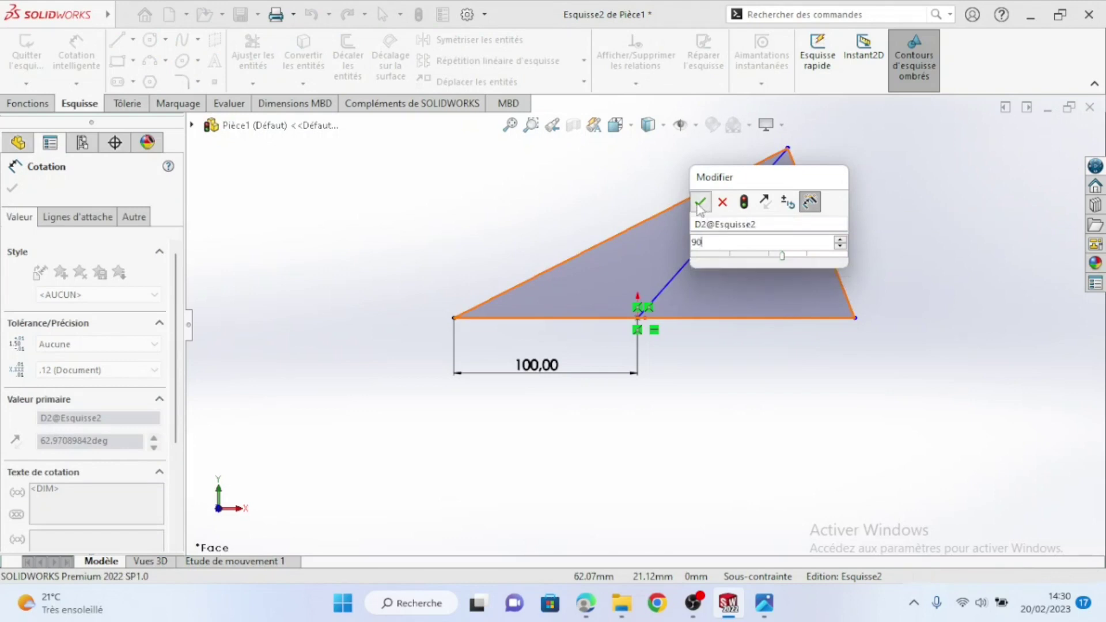
key(Return)
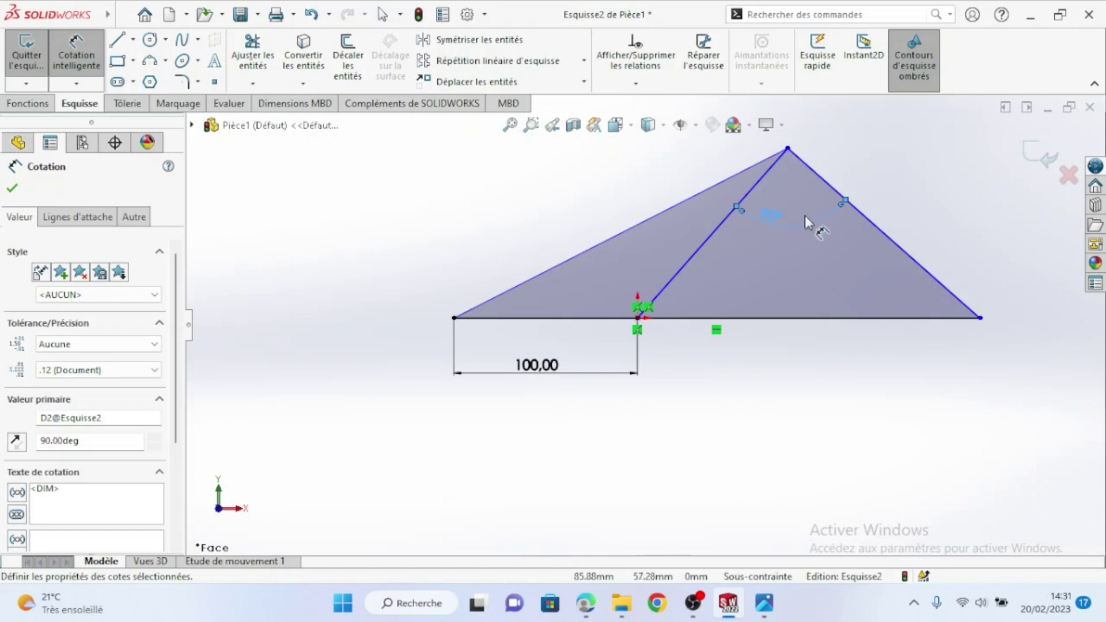
Dimension the right edge's length at 100 mm
click(887, 239)
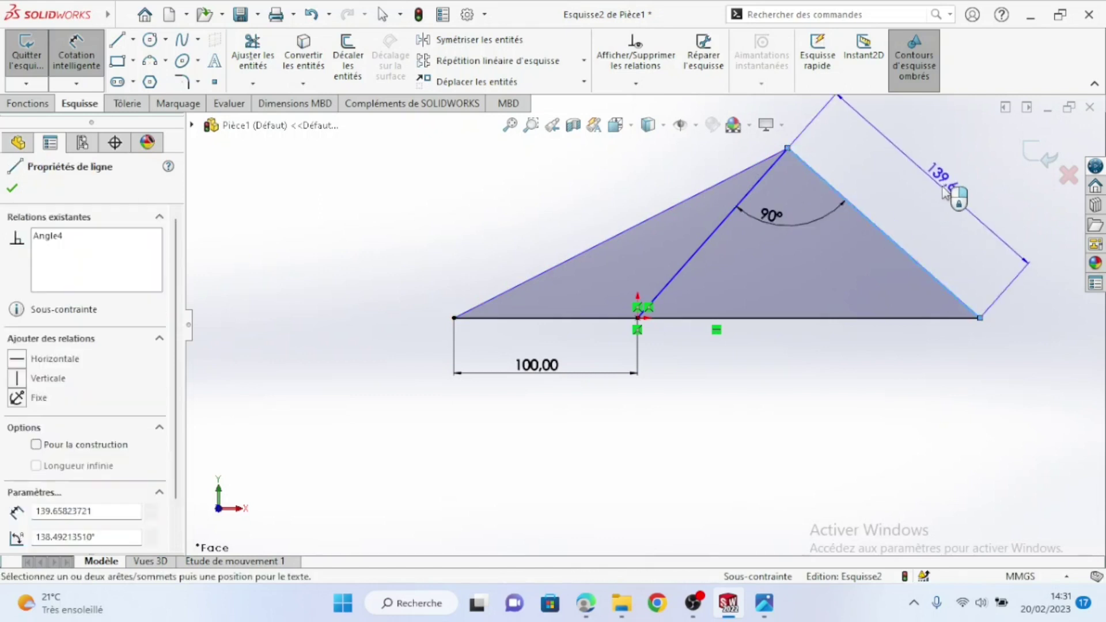
click(974, 211)
click(970, 237)
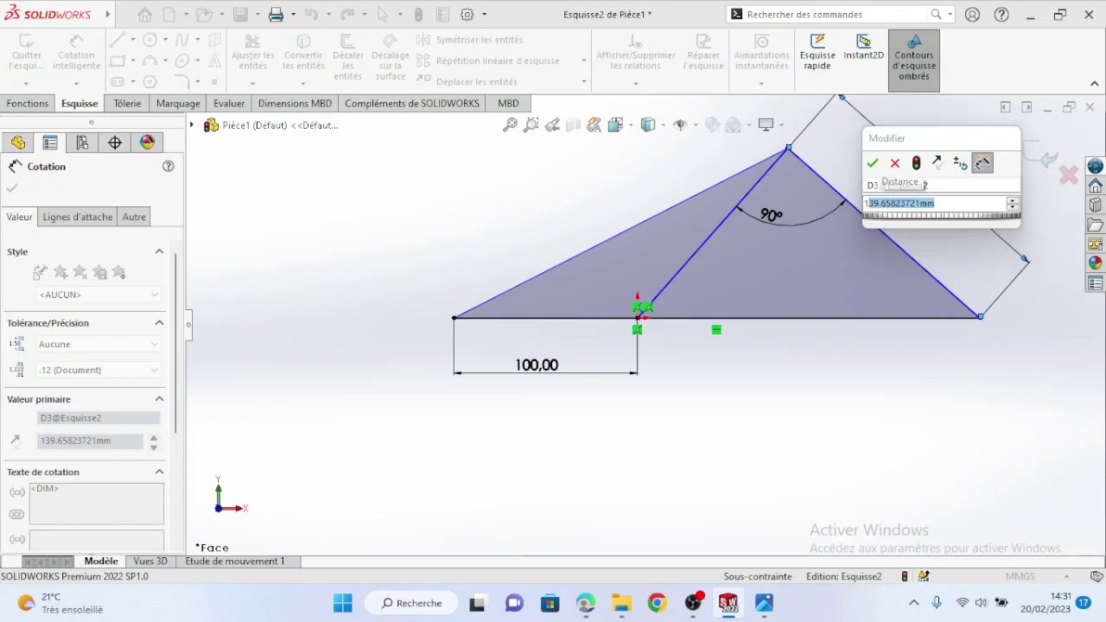
text(1)
key(BackSpace)
click(872, 164)
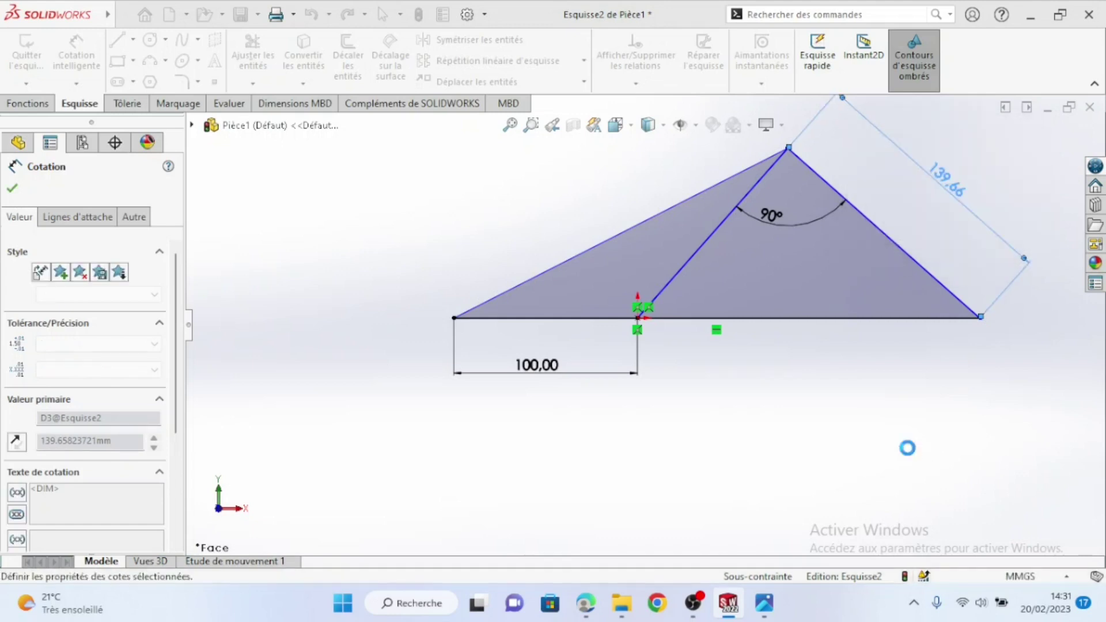
click(798, 385)
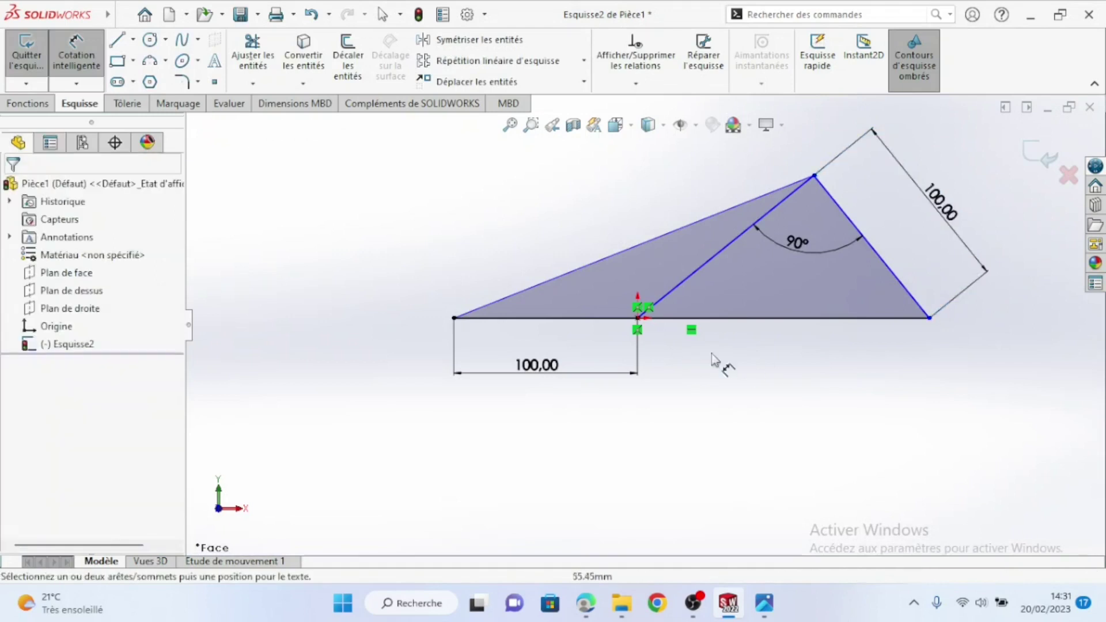
Dimension the angle between the long top edge and the inner line at 30°, checking against the puzzle photo
click(734, 211)
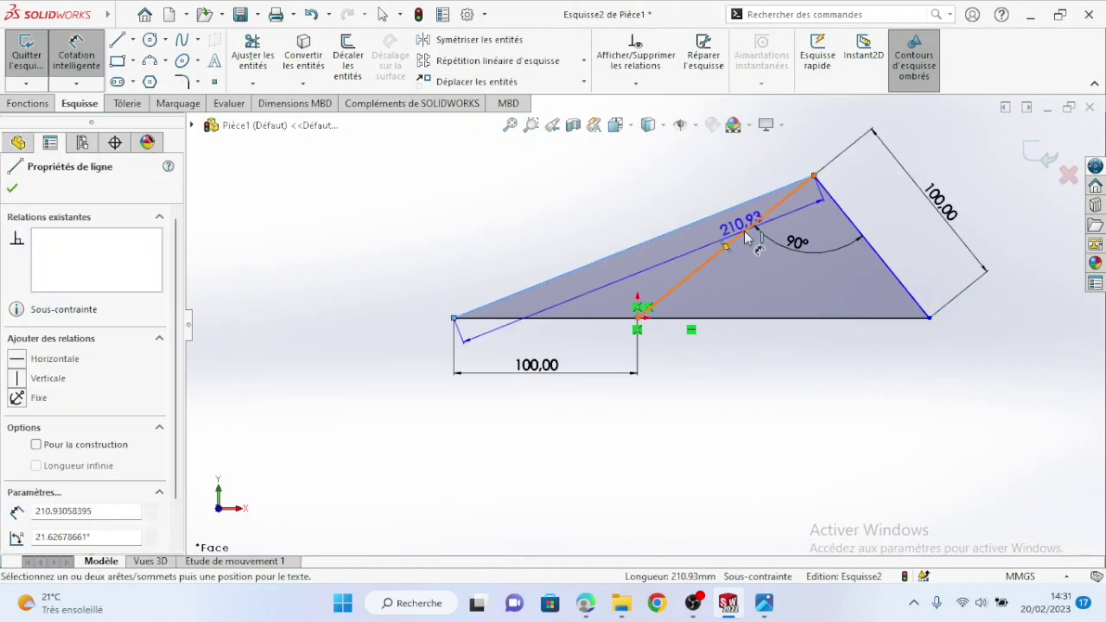
click(745, 230)
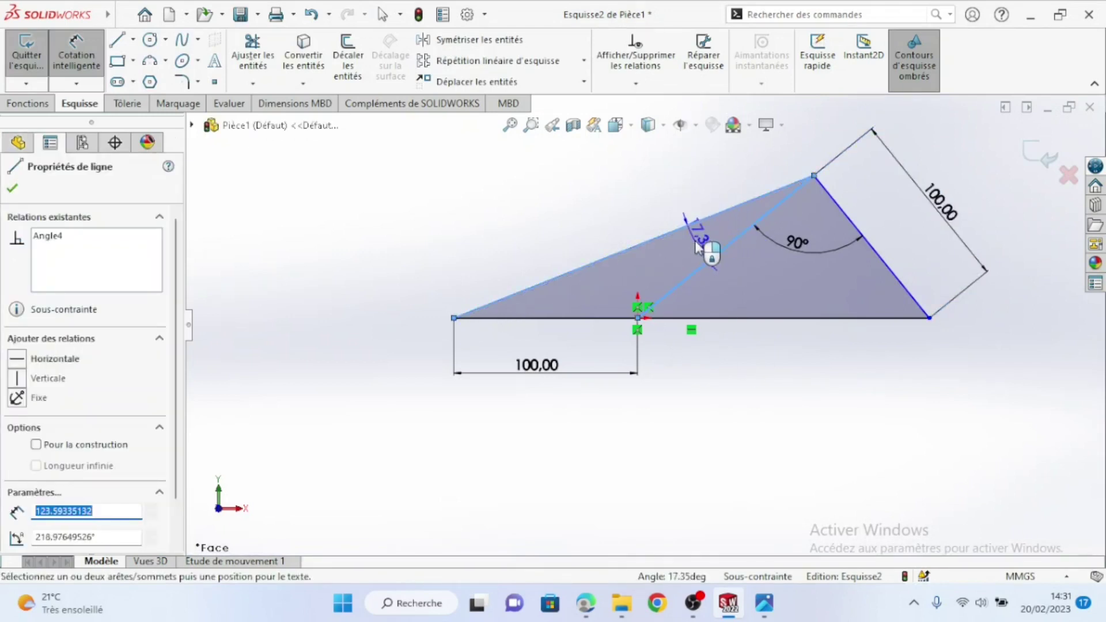
click(718, 260)
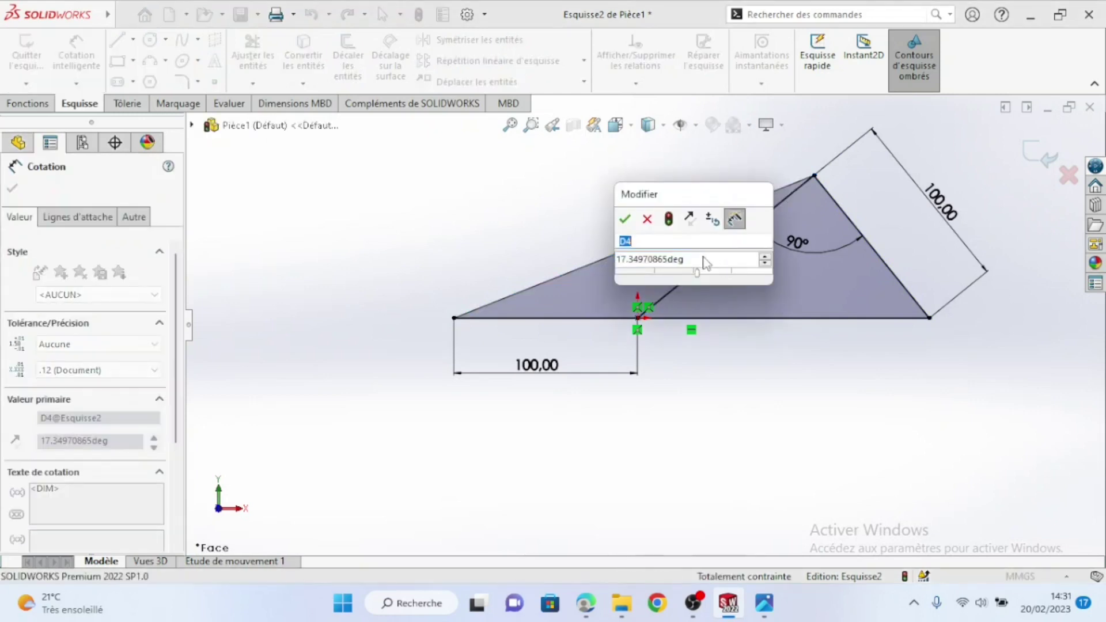
text(30)
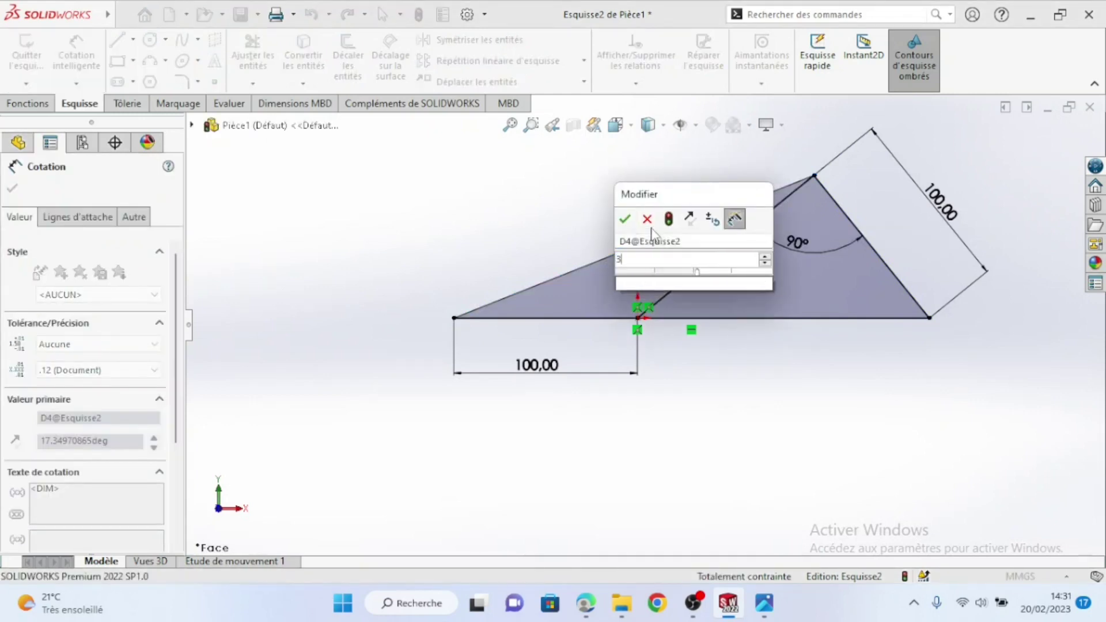
click(625, 218)
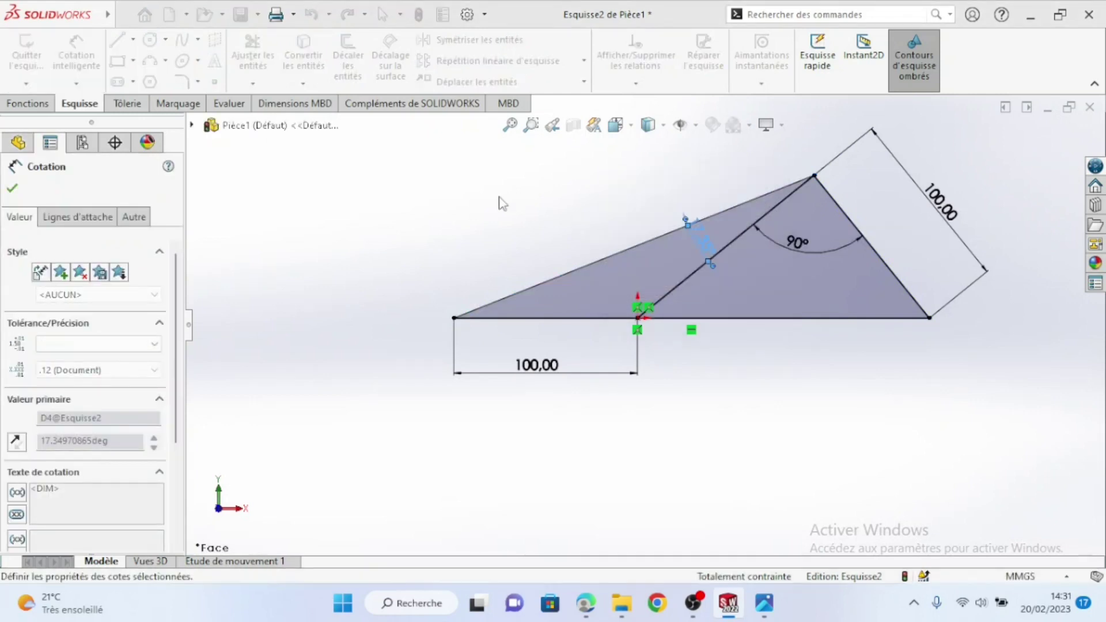
click(500, 201)
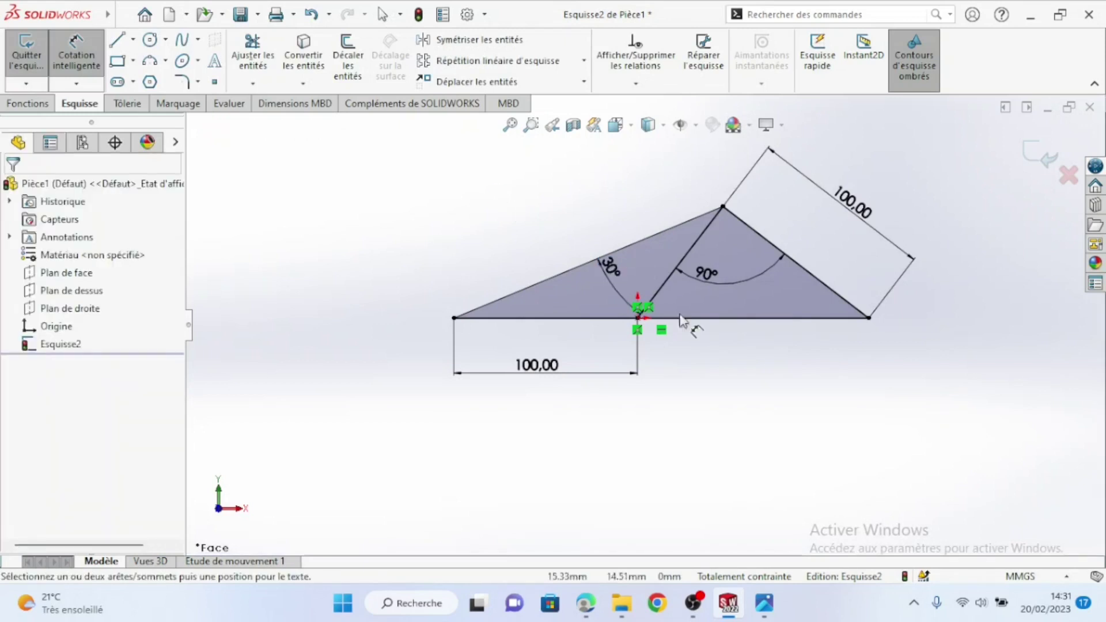
click(764, 604)
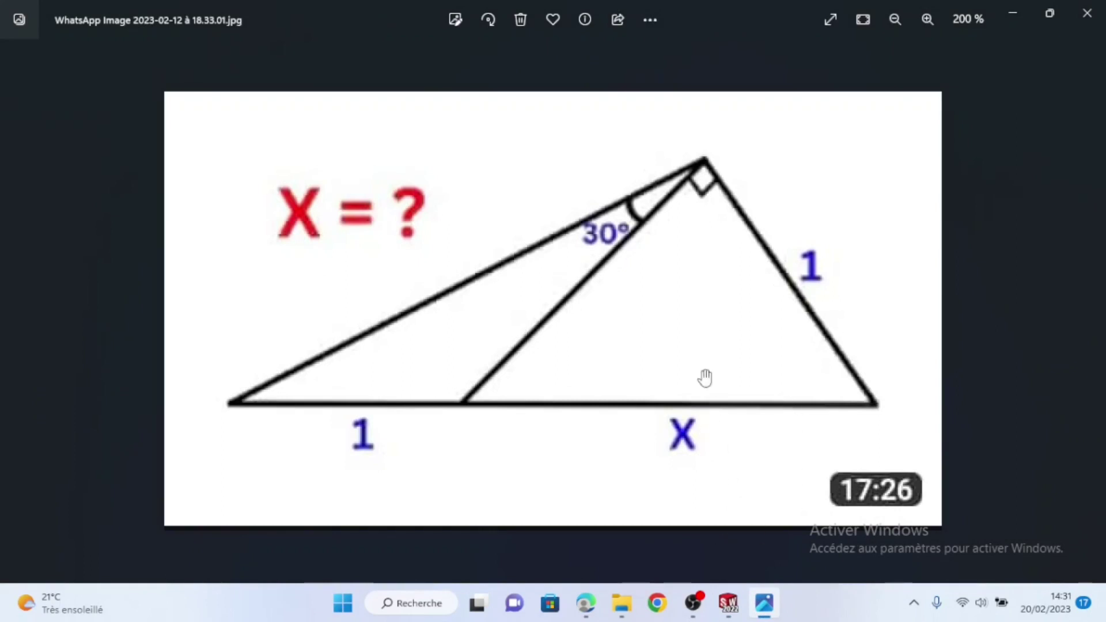
click(729, 604)
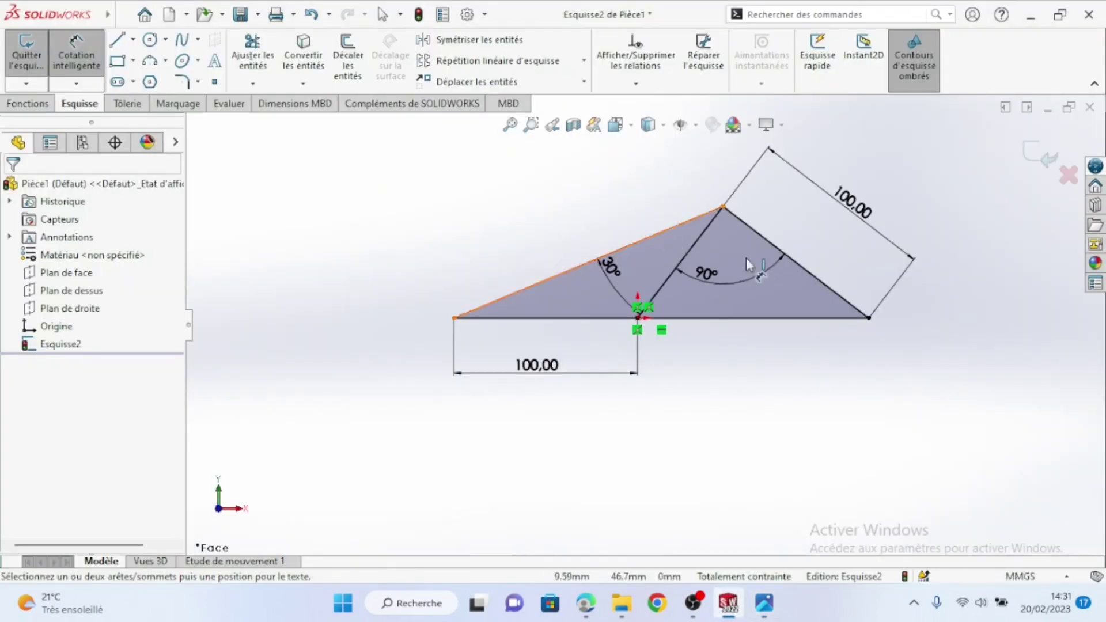
scroll(804, 277, down, 2)
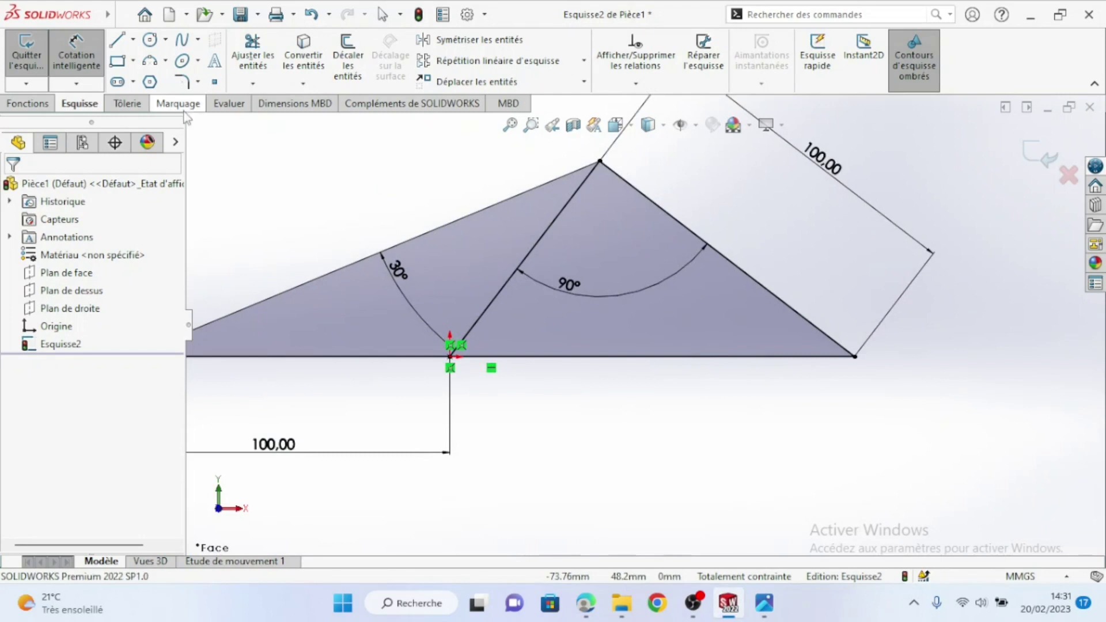
Measure from the inner line's base point to the right corner, reading 125.99 mm
click(234, 109)
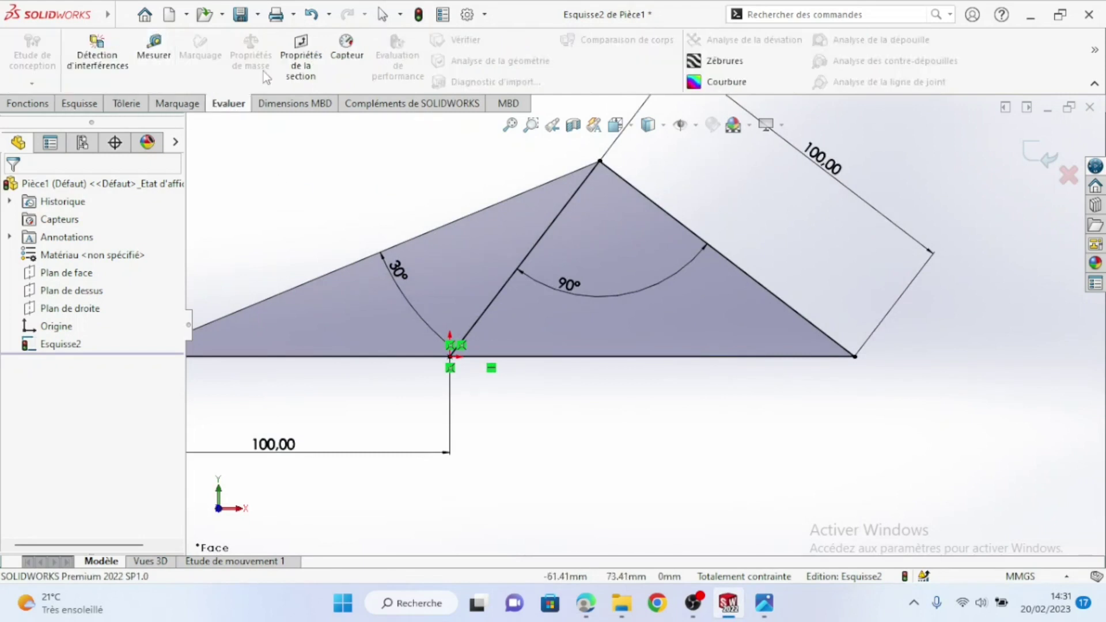
click(154, 51)
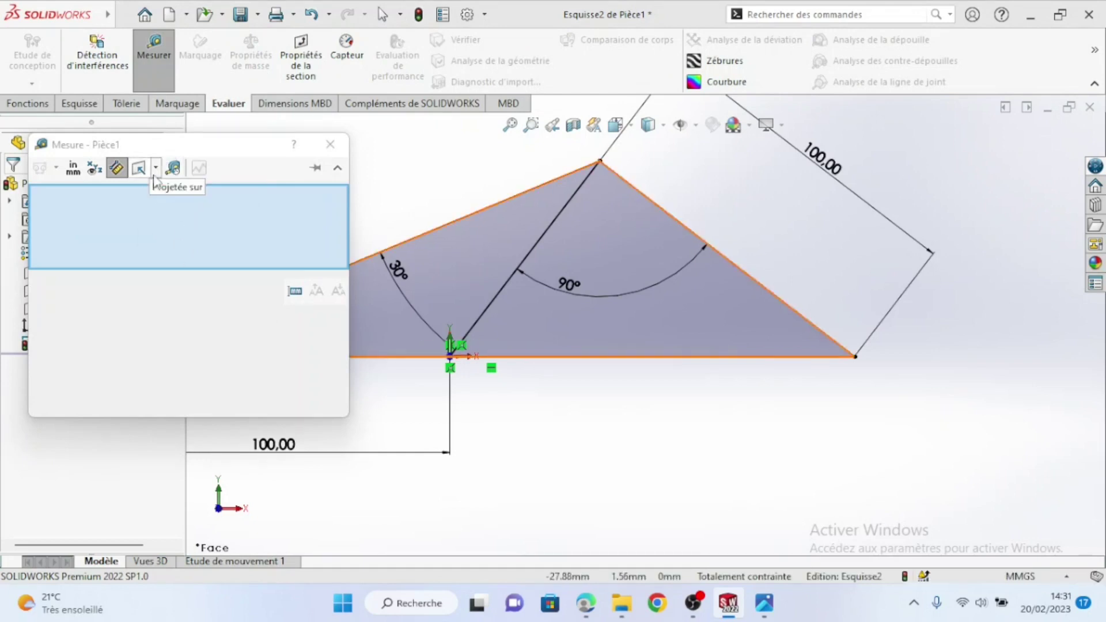
scroll(472, 358, down, 1)
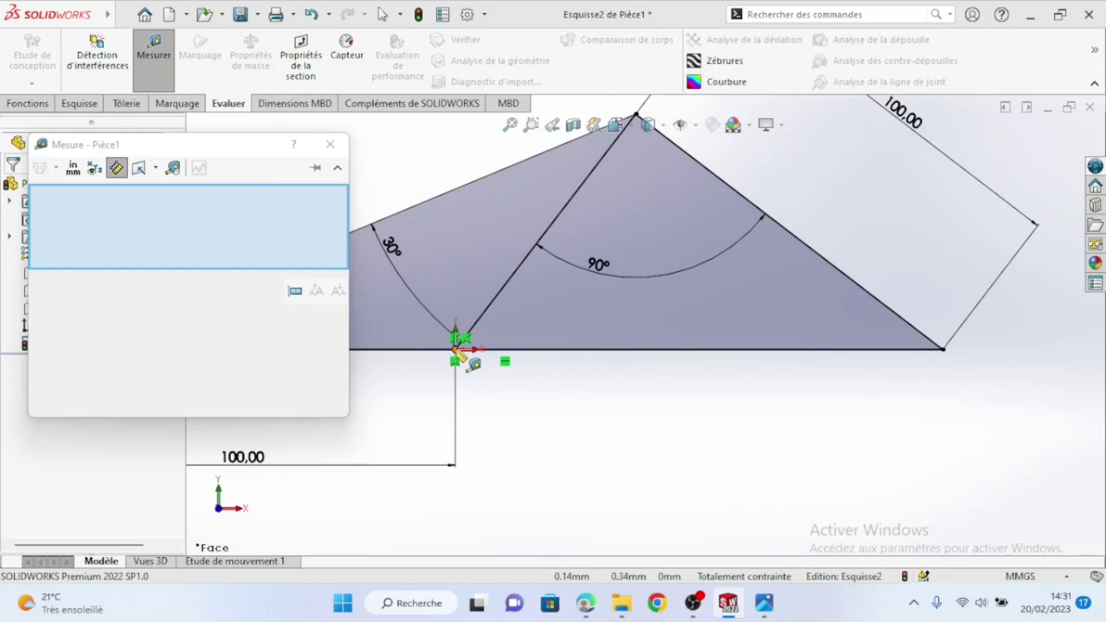
click(455, 349)
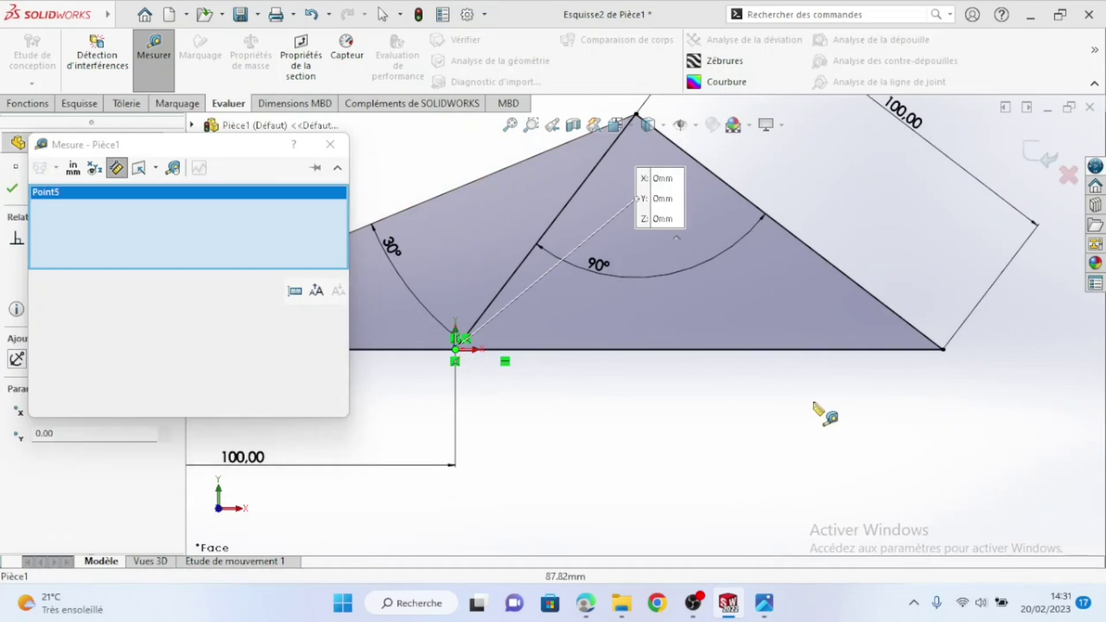
click(943, 350)
key(f)
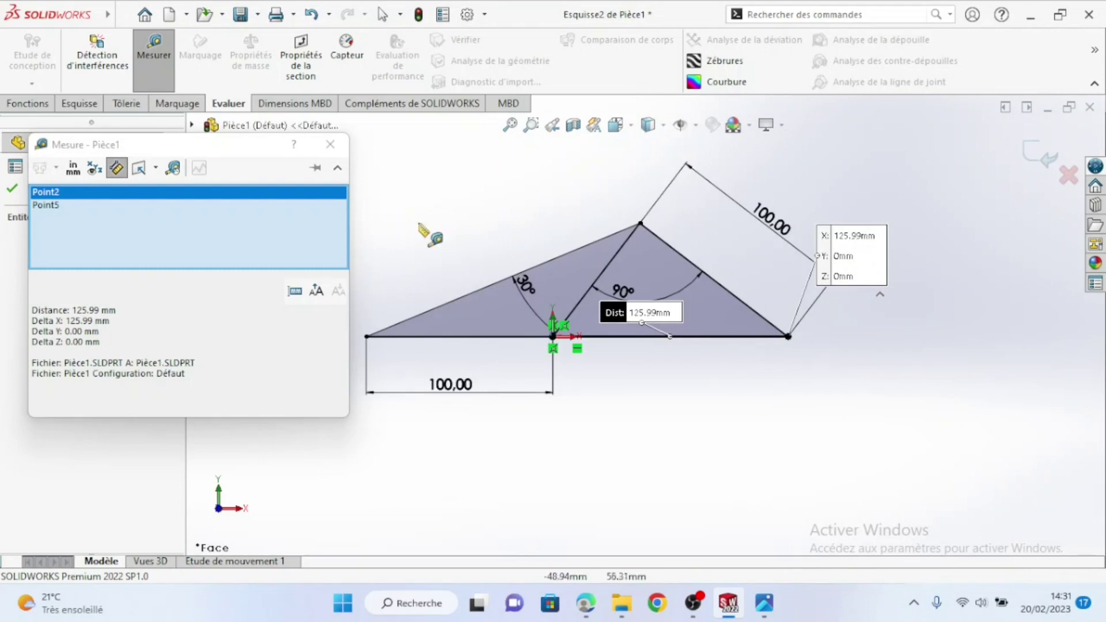
click(330, 145)
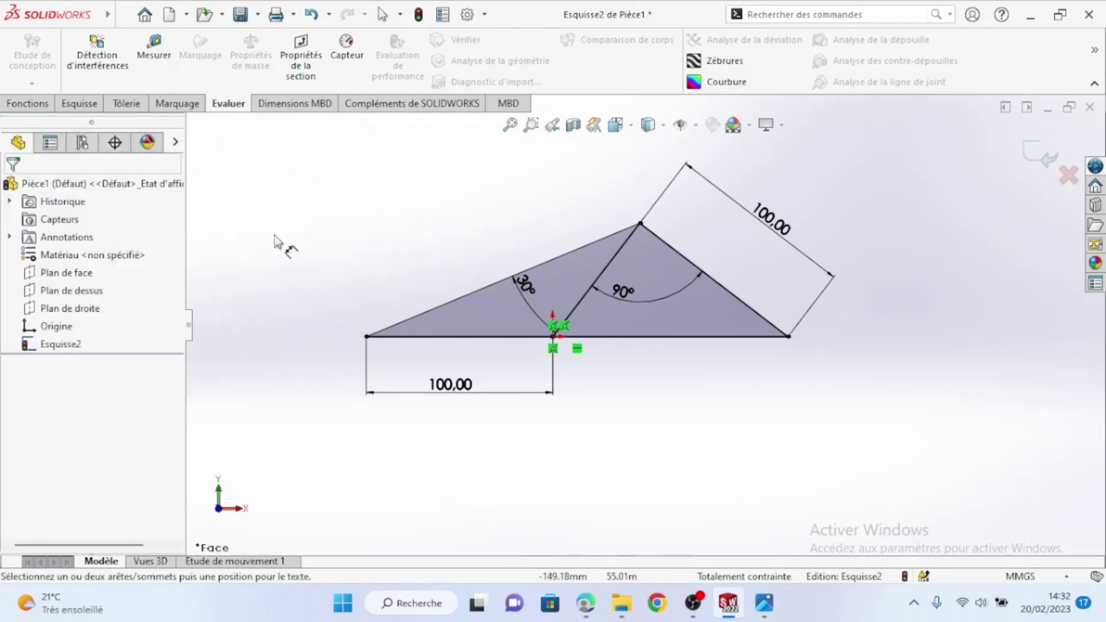
right_click(320, 242)
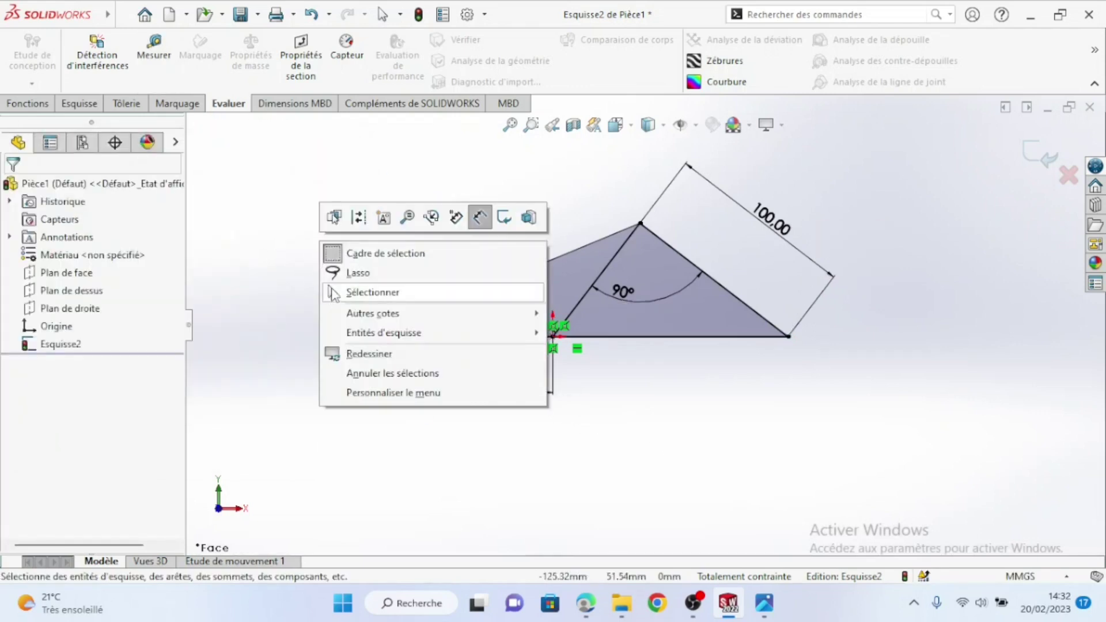
Draw a vertical construction line down from the inner base point
click(333, 292)
click(76, 104)
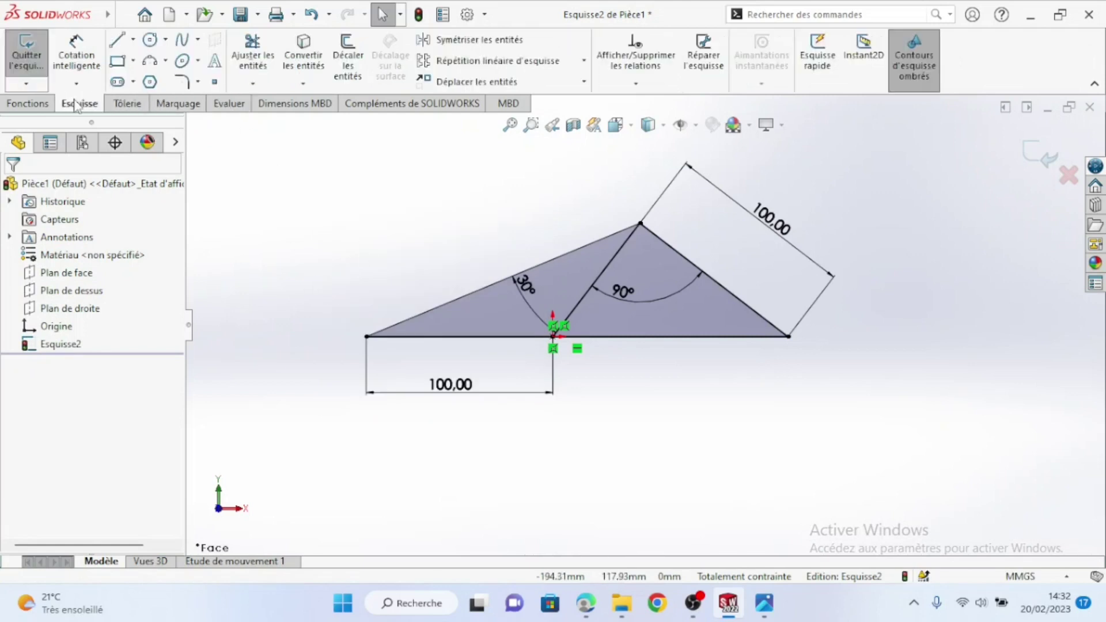
click(133, 39)
click(173, 79)
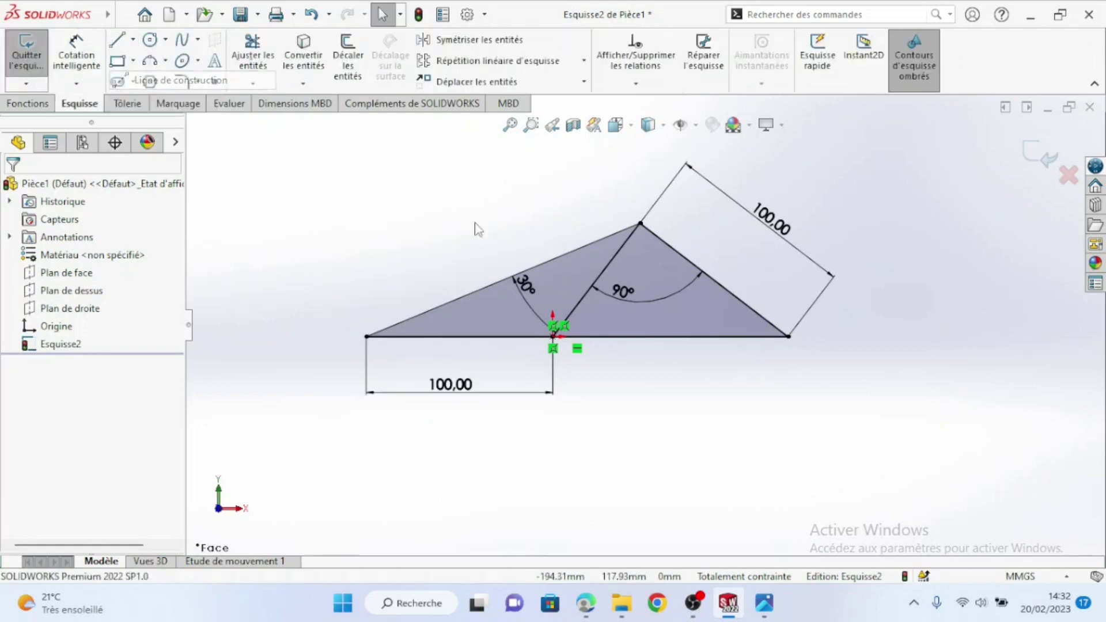
click(553, 348)
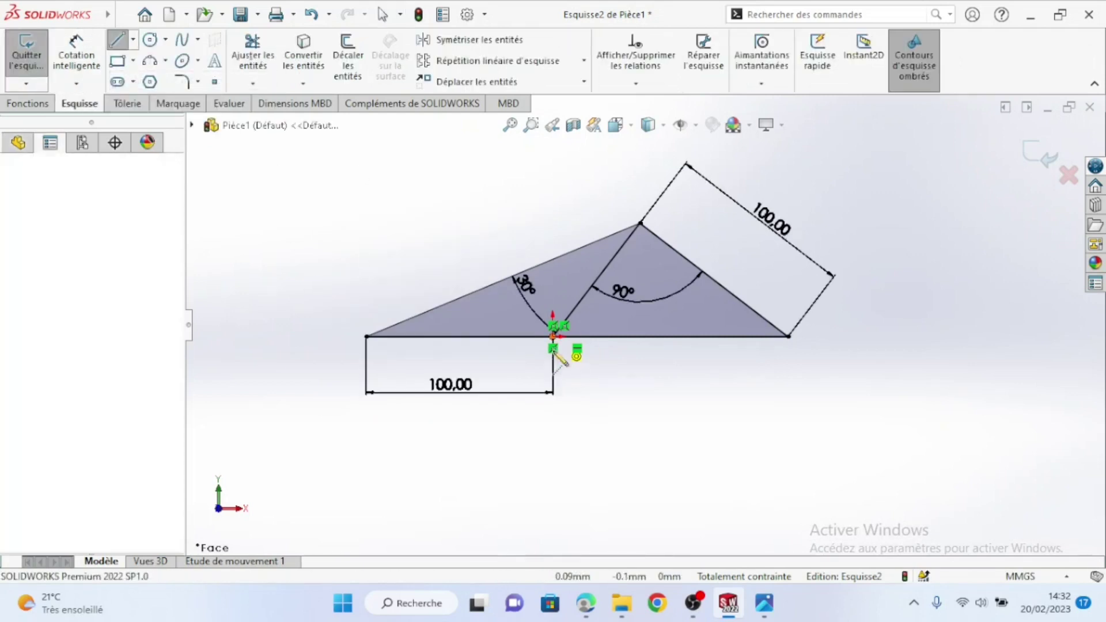
click(554, 521)
right_click(553, 521)
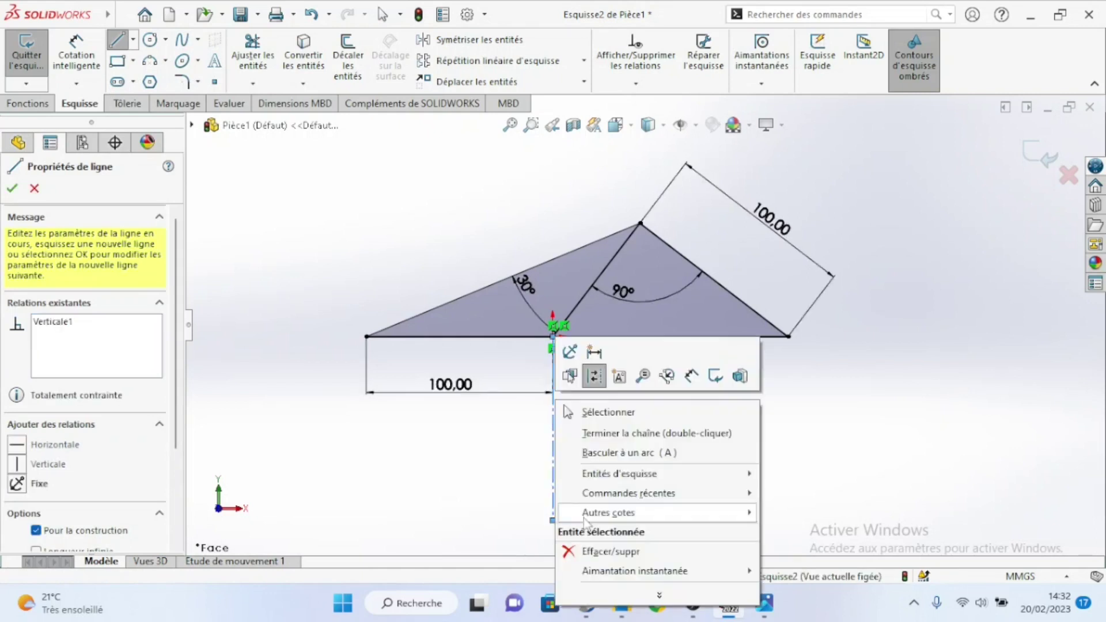
click(609, 412)
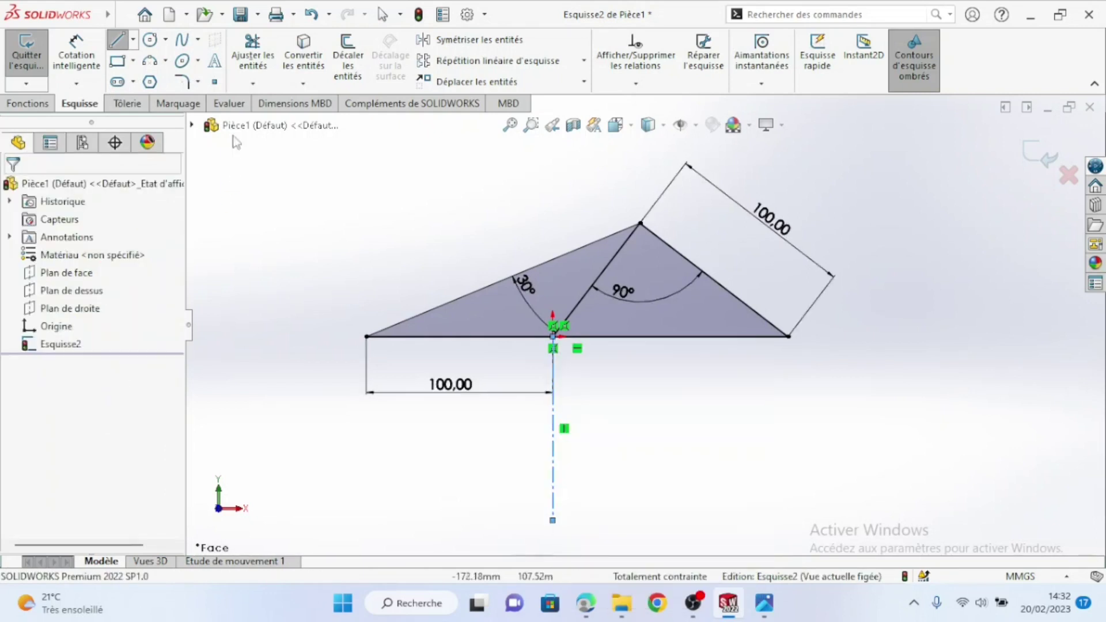
Draw a second vertical construction line down from the right corner to the same depth
click(133, 39)
click(173, 77)
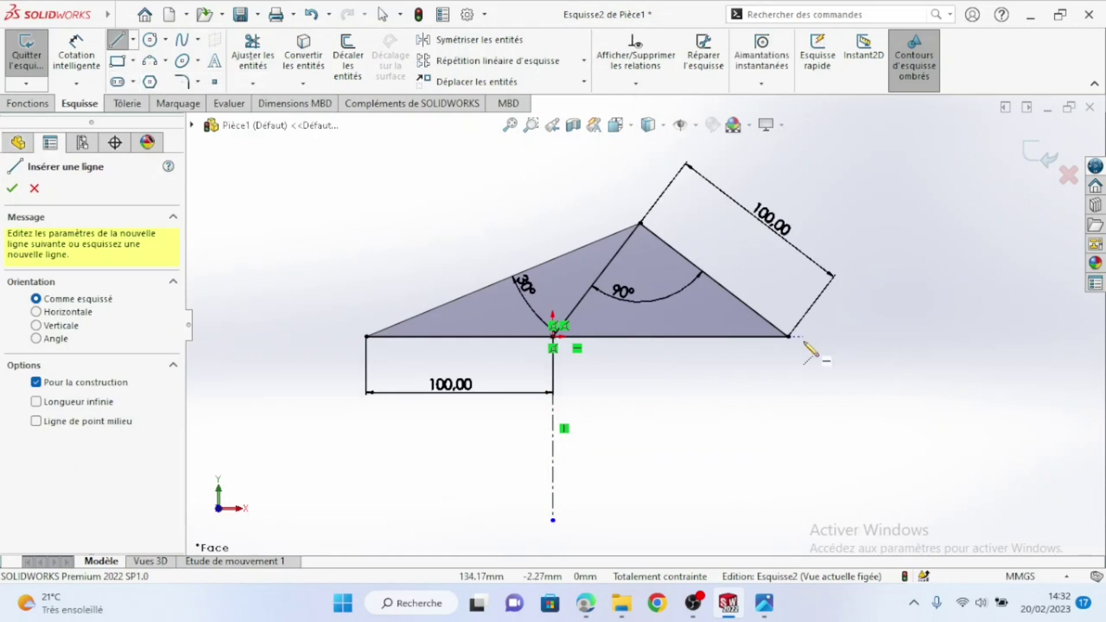
click(788, 336)
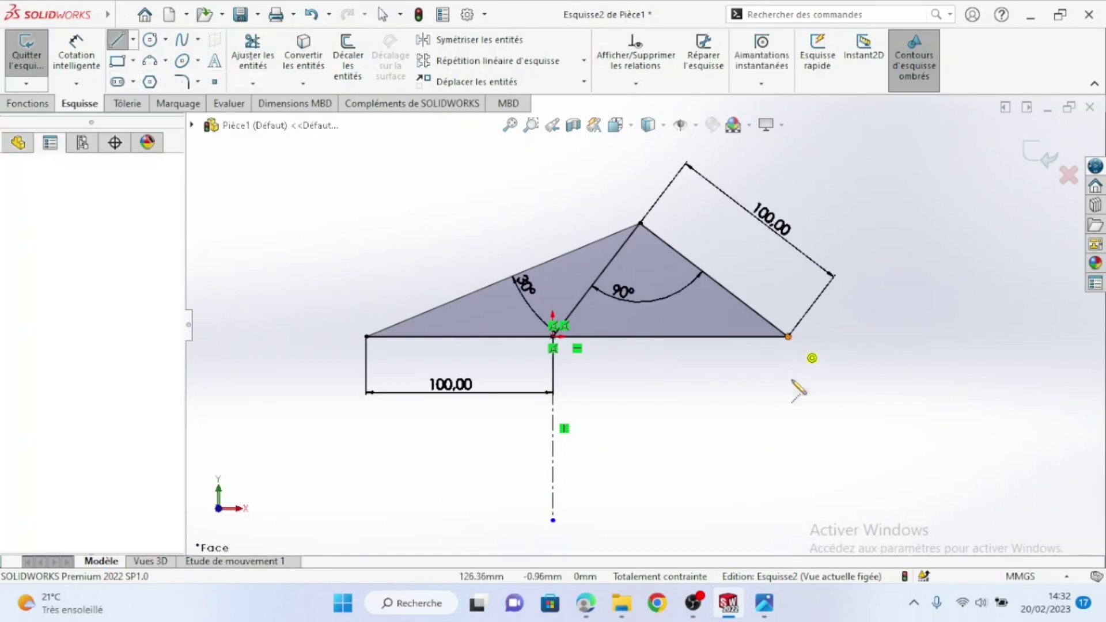
click(789, 522)
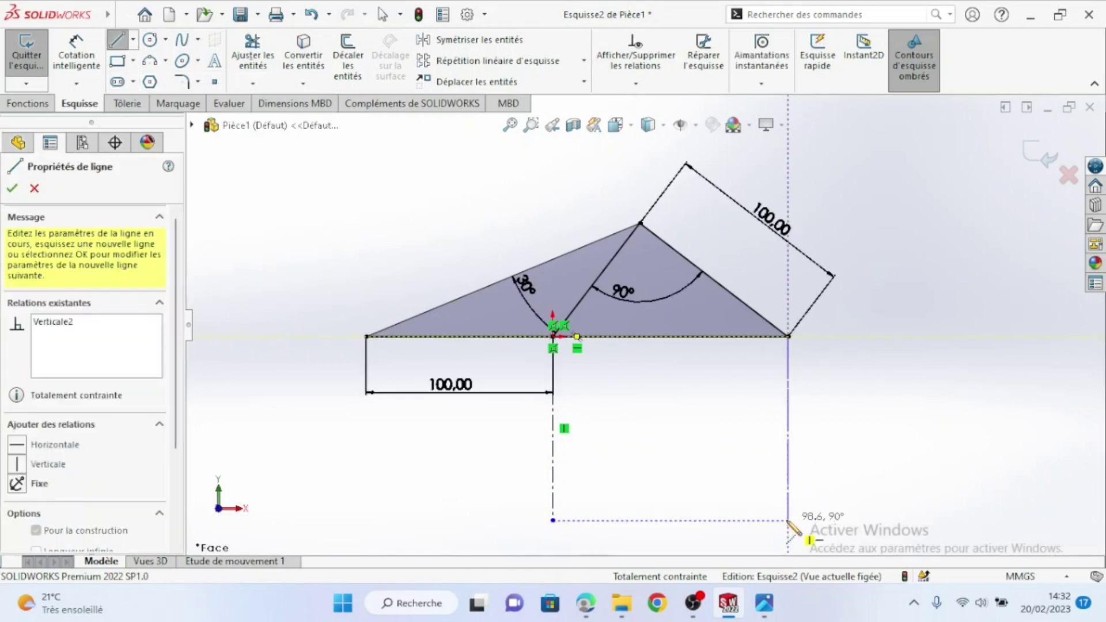
right_click(835, 403)
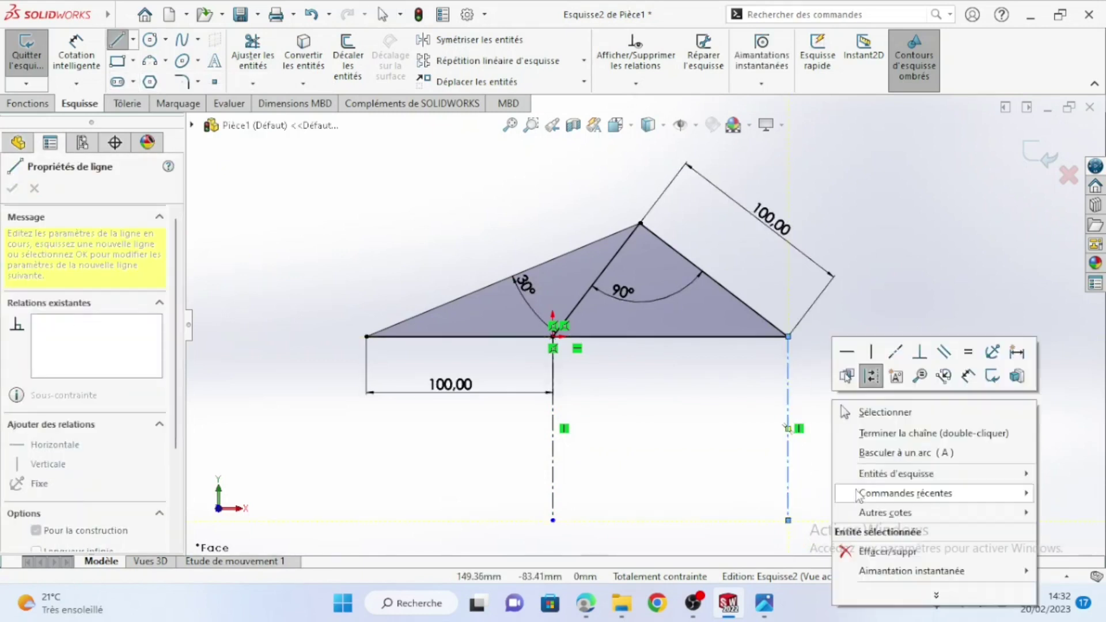
click(882, 412)
Join the two vertical lines' bottom ends with a horizontal construction line
click(133, 39)
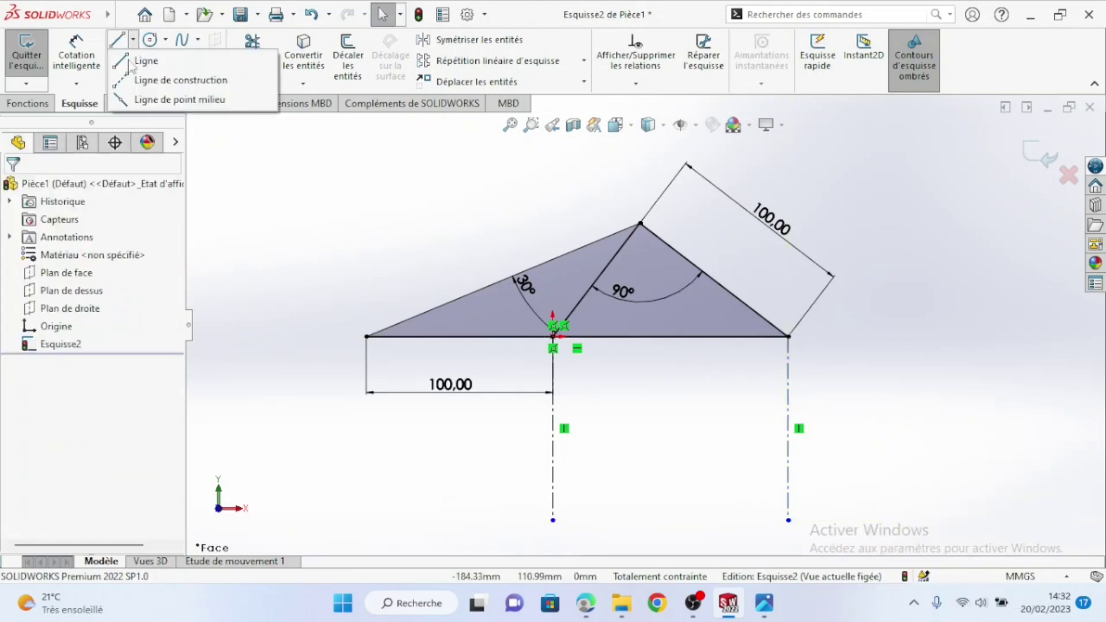
click(156, 76)
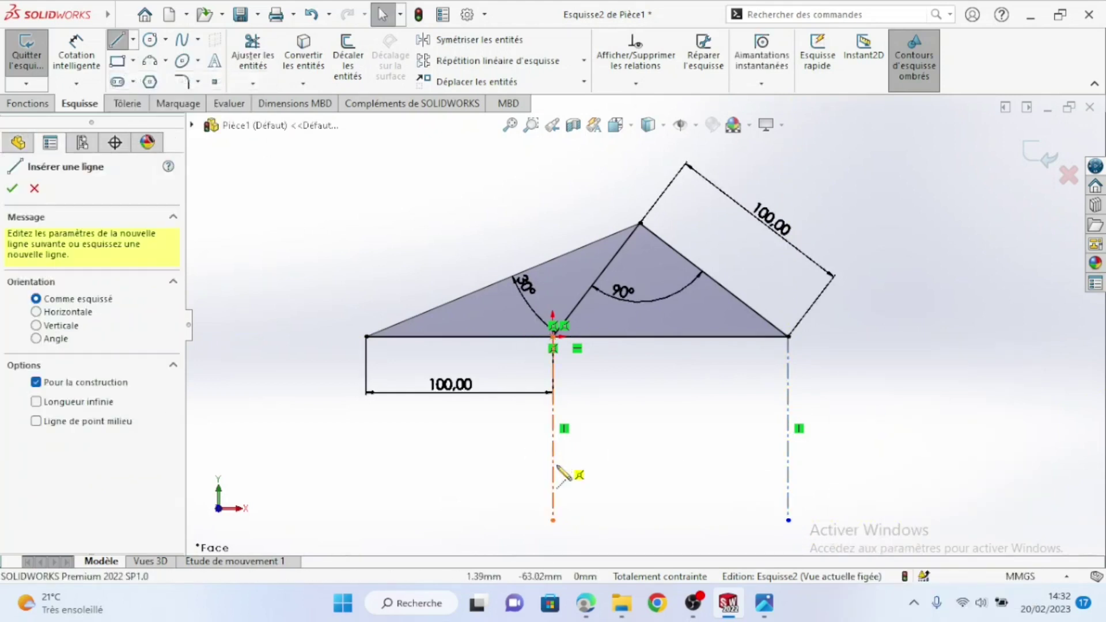
click(554, 521)
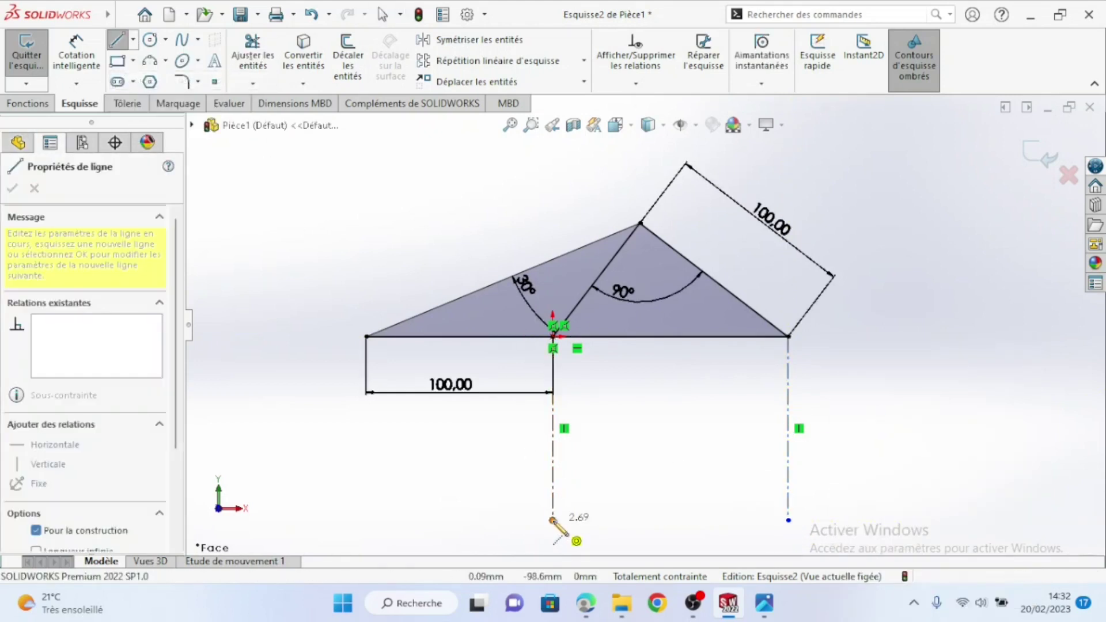
click(789, 520)
right_click(873, 418)
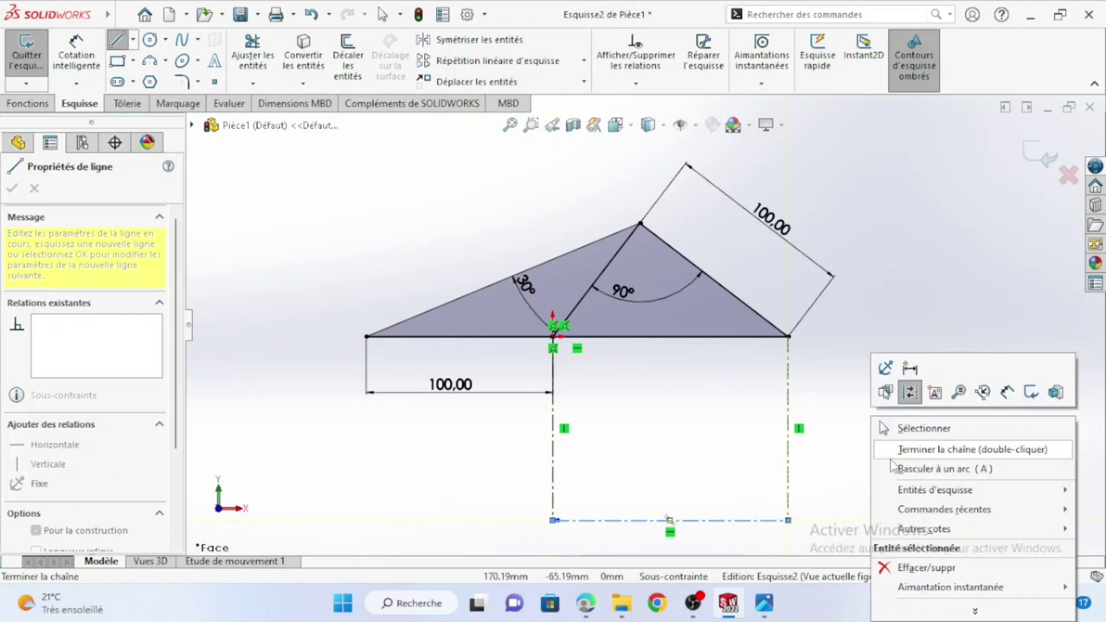
click(909, 431)
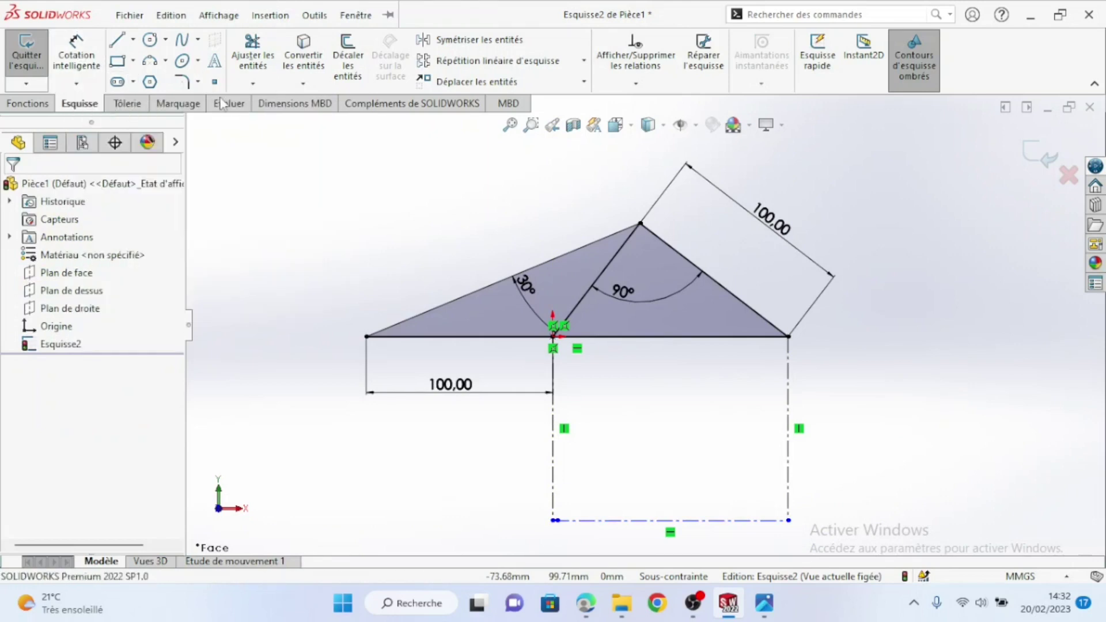
click(242, 106)
Measure Ligne9 at 125.99 mm and briefly compare it with the puzzle photo
click(154, 49)
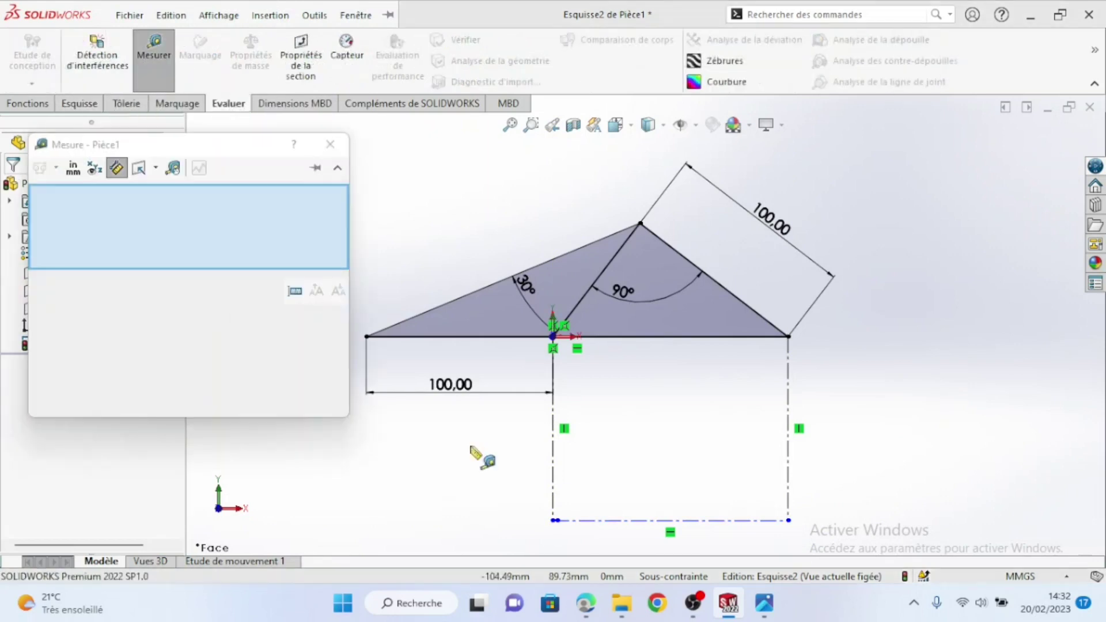
click(652, 522)
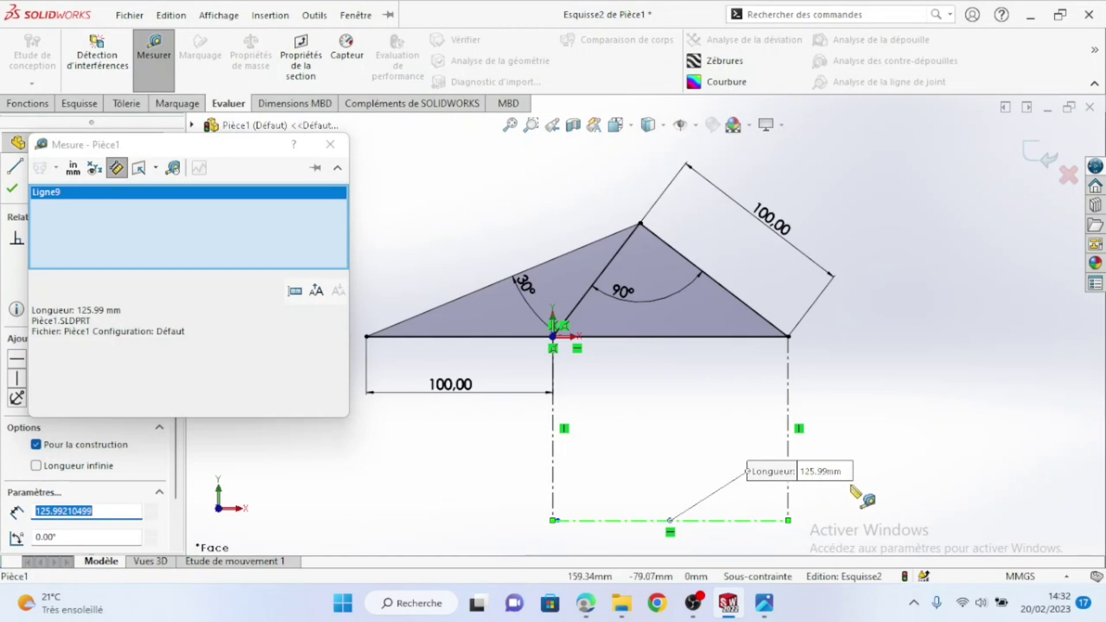
click(767, 604)
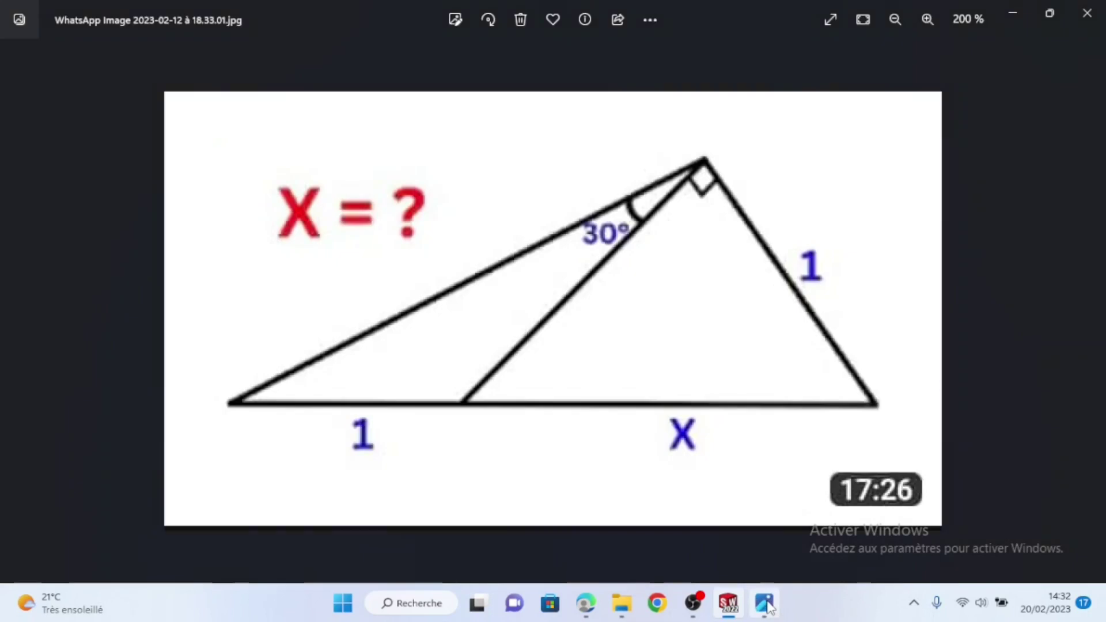
click(768, 604)
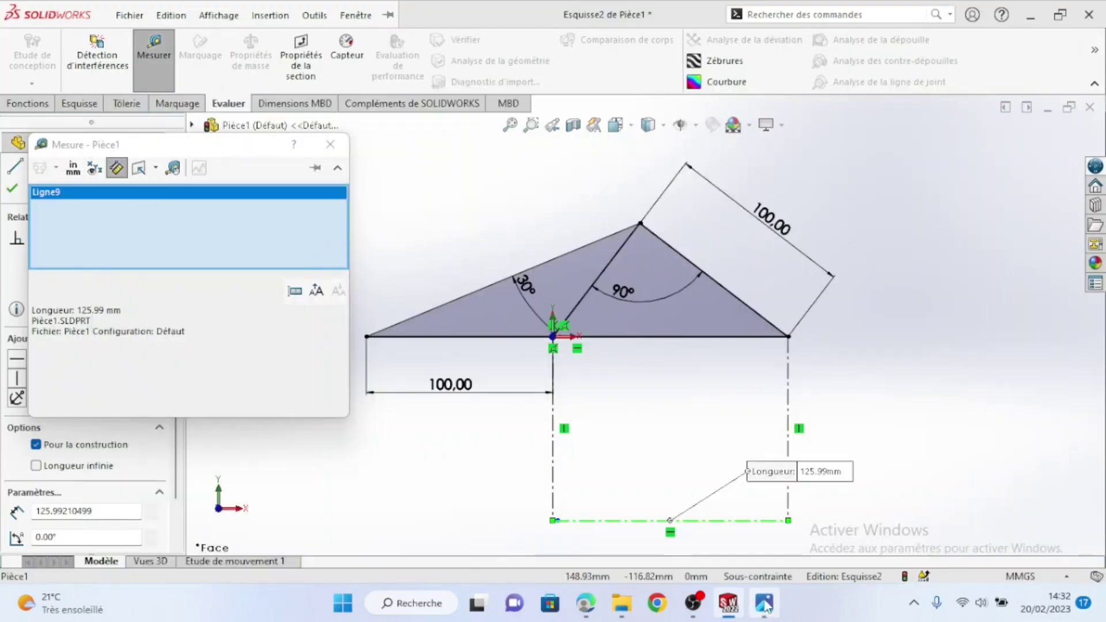
scroll(490, 398, down, 1)
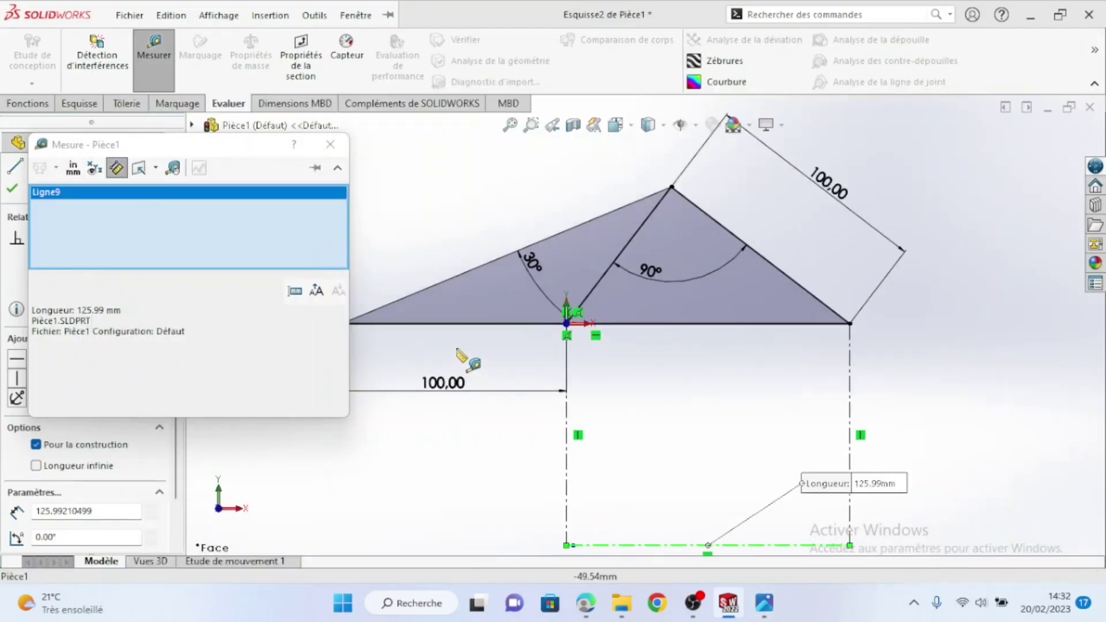
scroll(449, 190, up, 1)
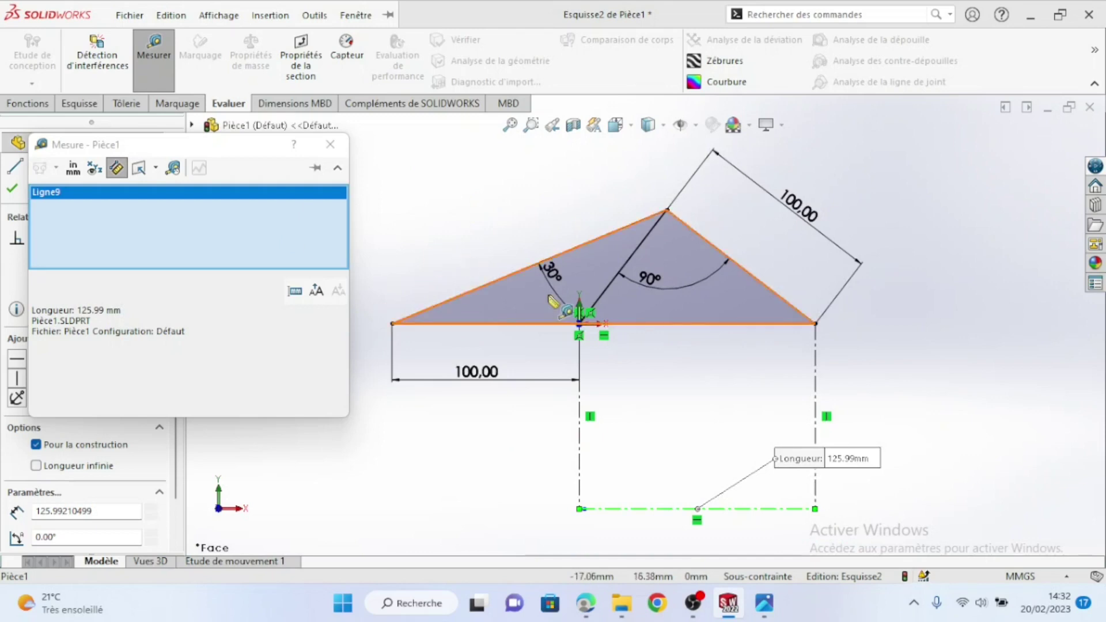